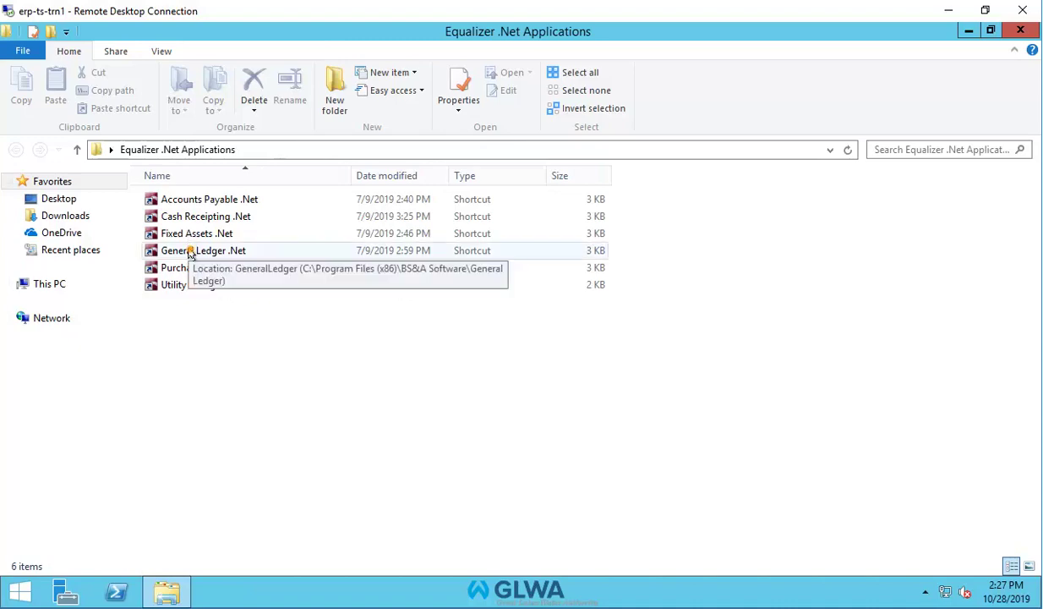
Launch General Ledger .Net and log in with the user's username and password.
{"action": "double_click", "coordinate": [189, 250]}
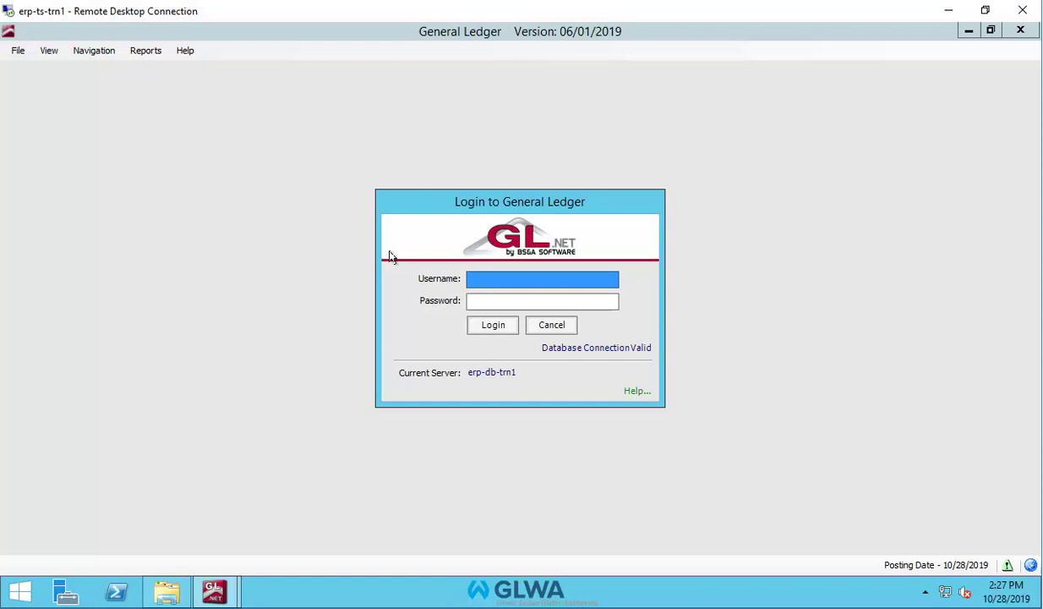
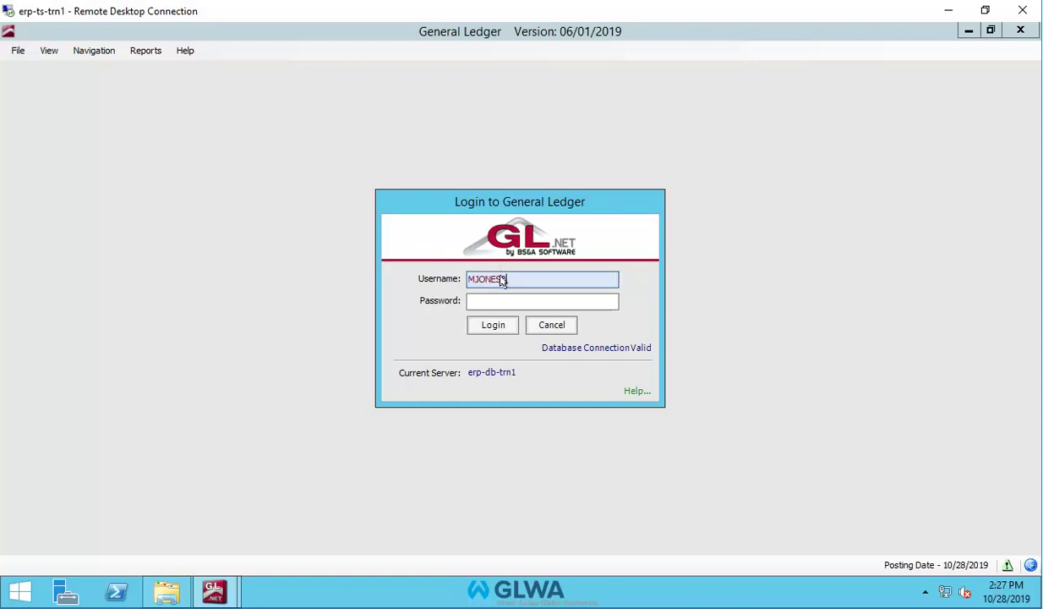
{"action": "left_click", "coordinate": [498, 302]}
{"action": "type", "text": "•"}
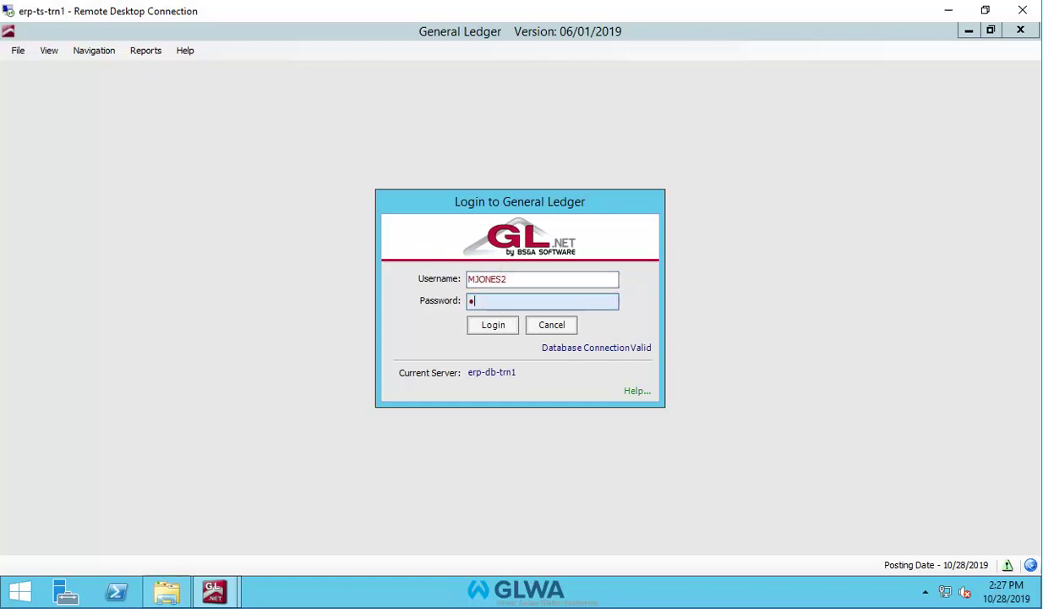
{"action": "type", "text": "•••••••••"}
{"action": "left_click", "coordinate": [495, 324]}
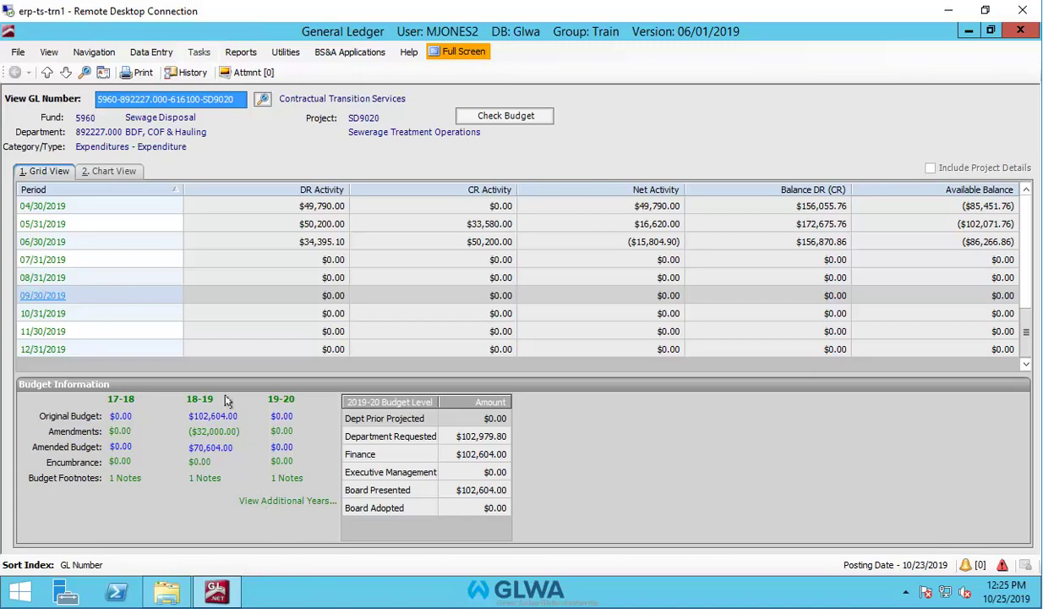
Start Create or Edit Budget from the Tasks menu to bring up Budget Entry.
{"action": "left_click", "coordinate": [196, 53]}
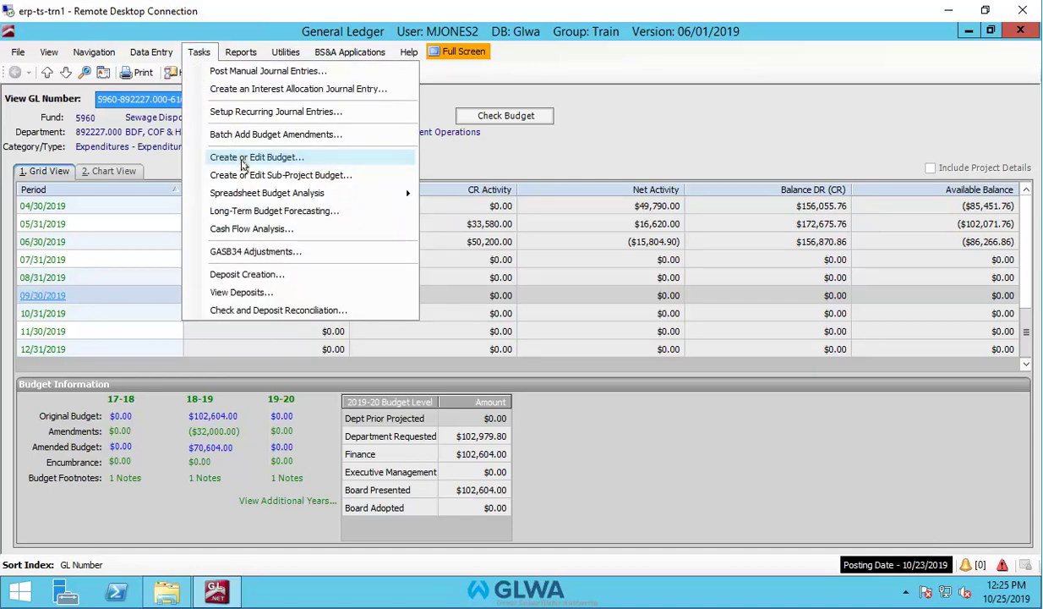
{"action": "left_click", "coordinate": [243, 158]}
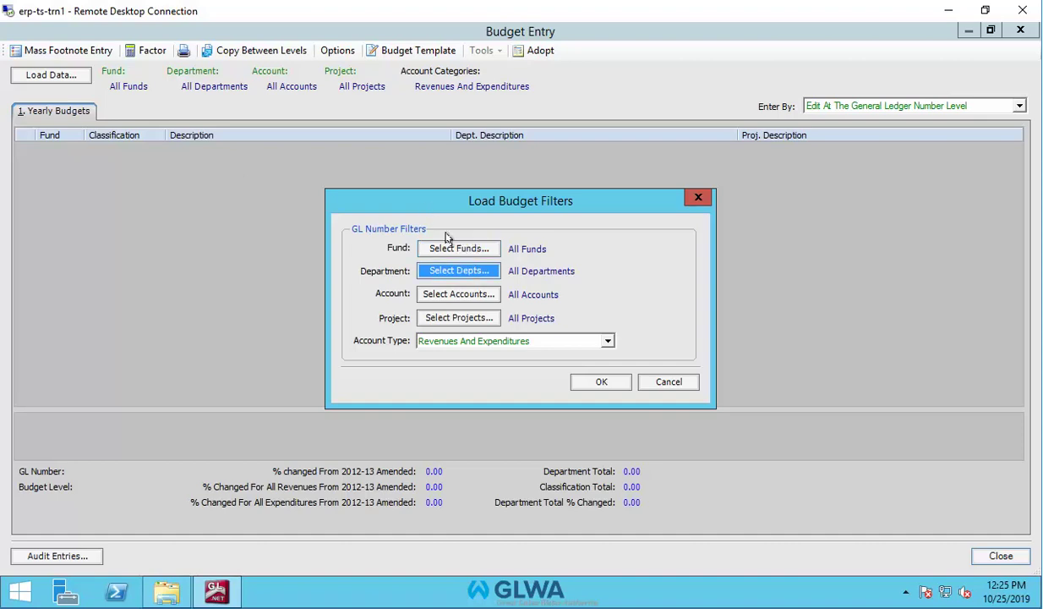
Open the Select Departments list from Load Budget Filters.
{"action": "left_click", "coordinate": [439, 262]}
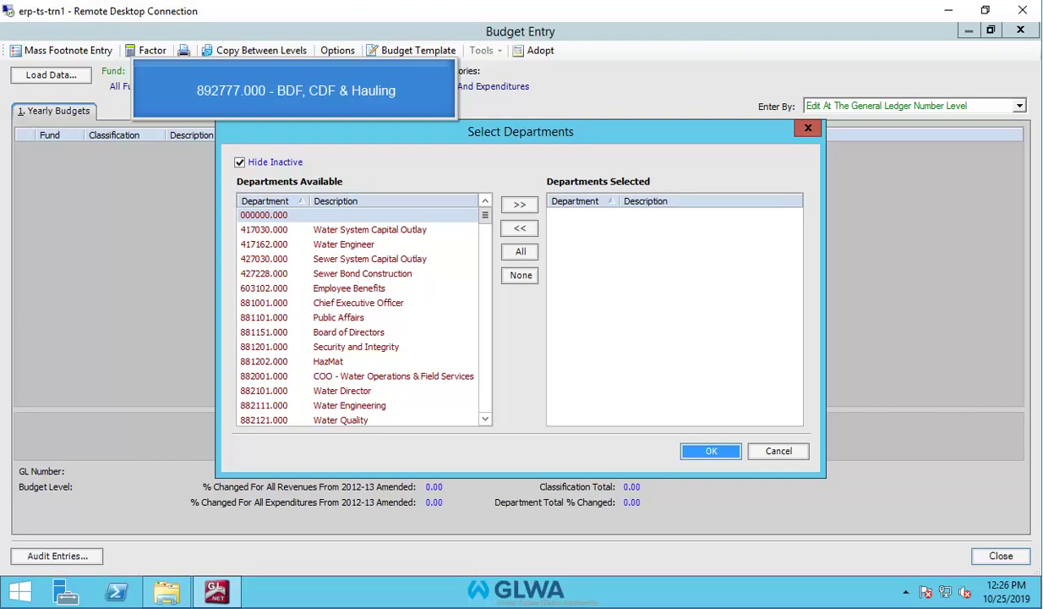
Select department 892227.000 BDF, COF & Hauling as the only department and confirm.
{"action": "left_click", "coordinate": [448, 260]}
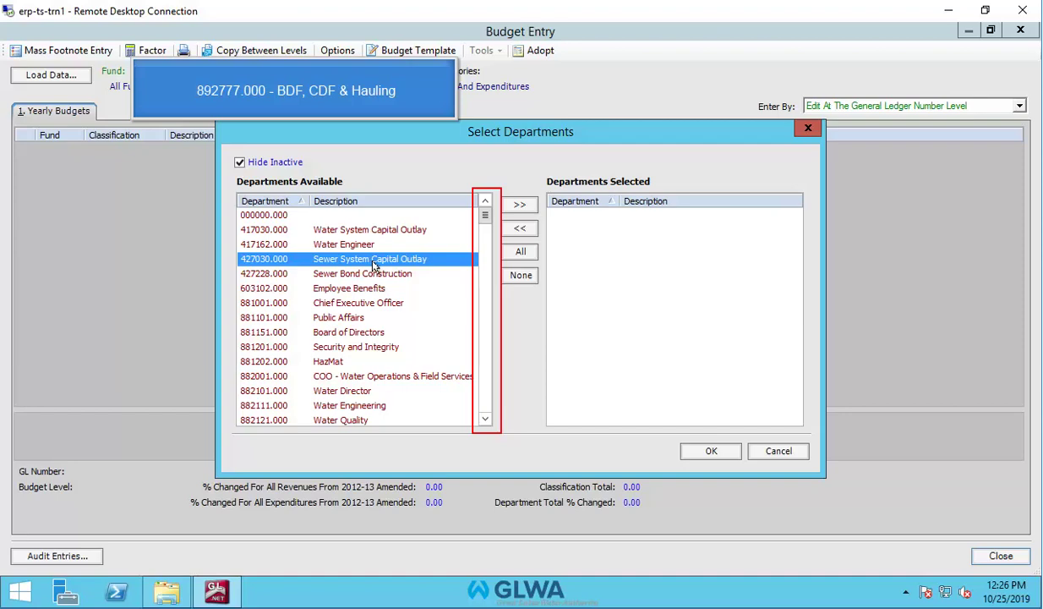
{"action": "scroll", "coordinate": [373, 266], "scroll_direction": "down", "scroll_amount": 5}
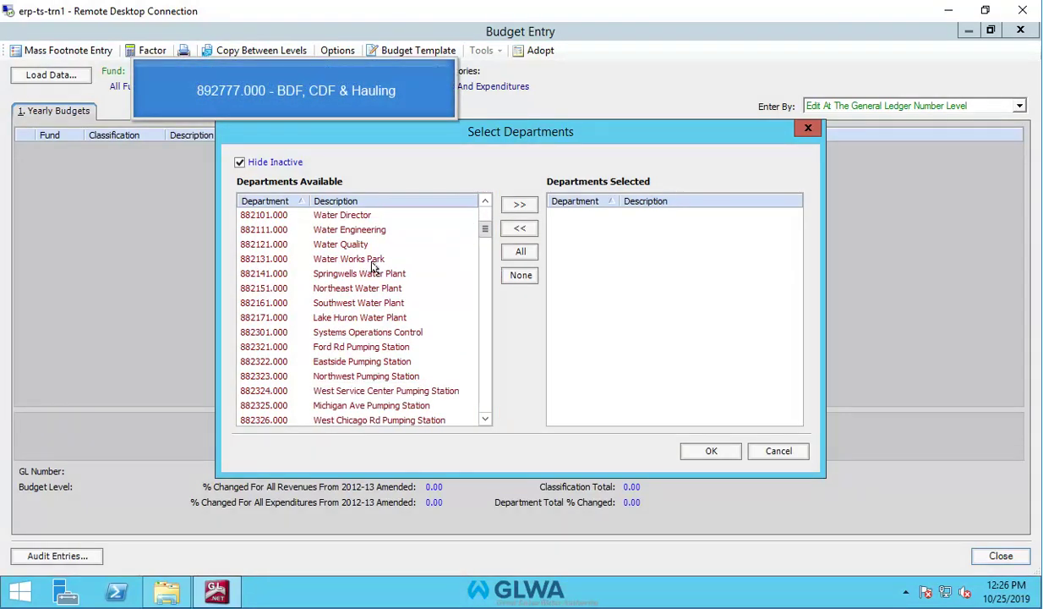
{"action": "scroll", "coordinate": [335, 322], "scroll_direction": "down", "scroll_amount": 15}
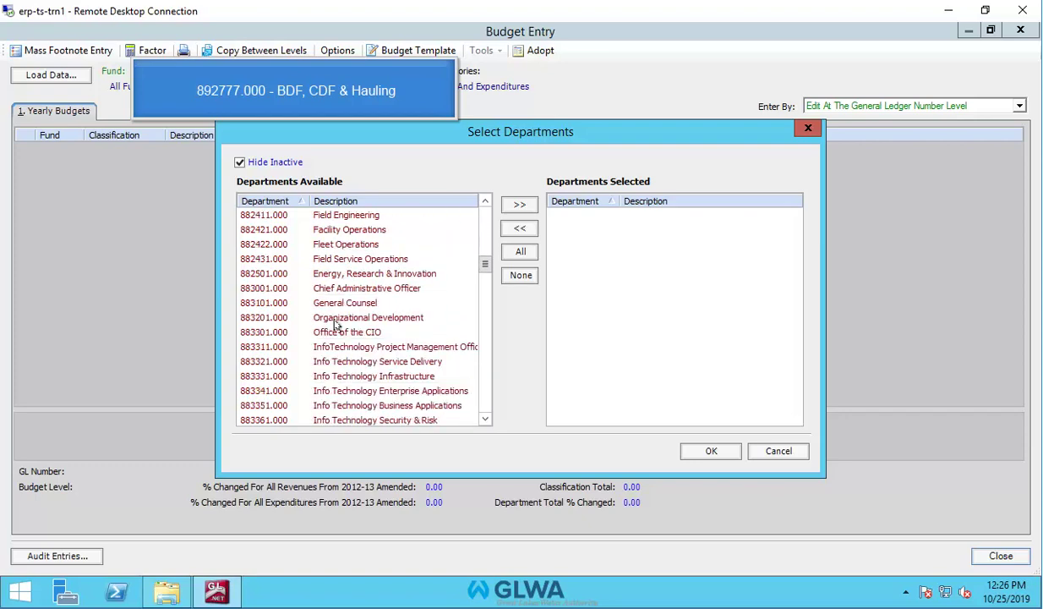
{"action": "scroll", "coordinate": [336, 324], "scroll_direction": "down", "scroll_amount": 5}
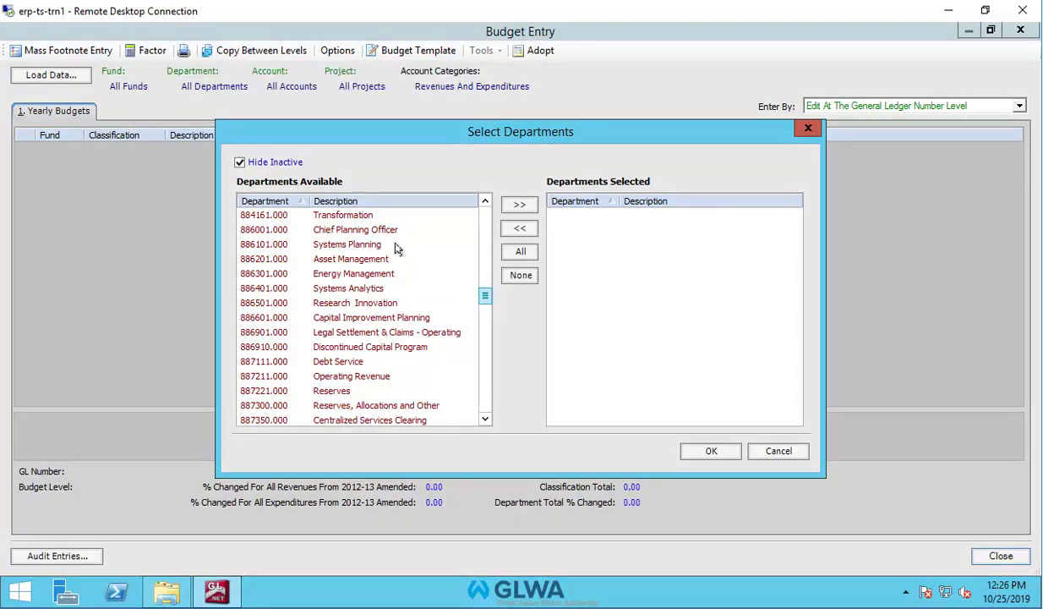
{"action": "scroll", "coordinate": [483, 300], "scroll_direction": "down", "scroll_amount": 15}
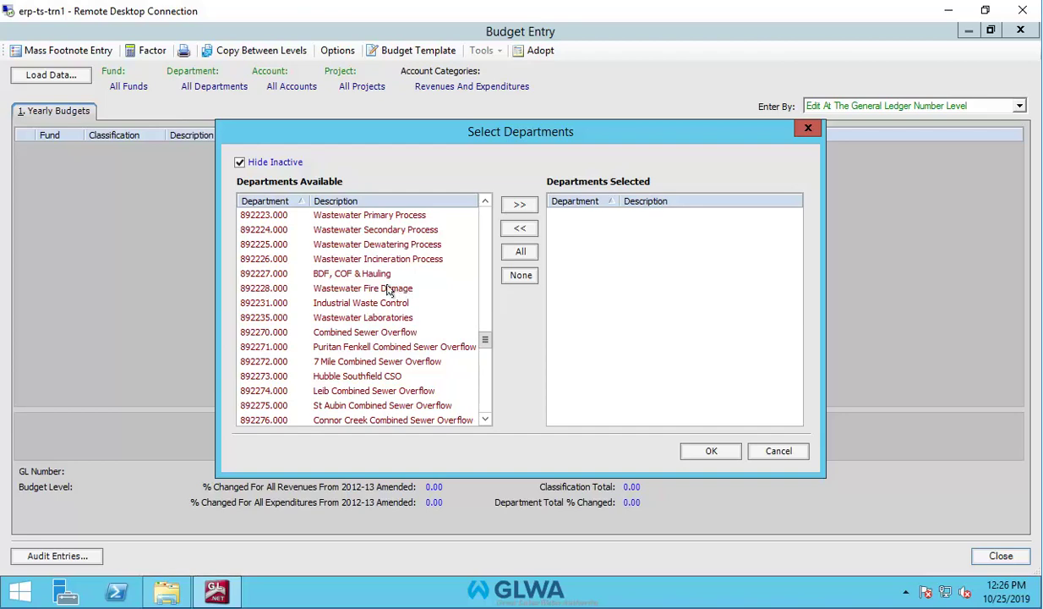
{"action": "double_click", "coordinate": [249, 274]}
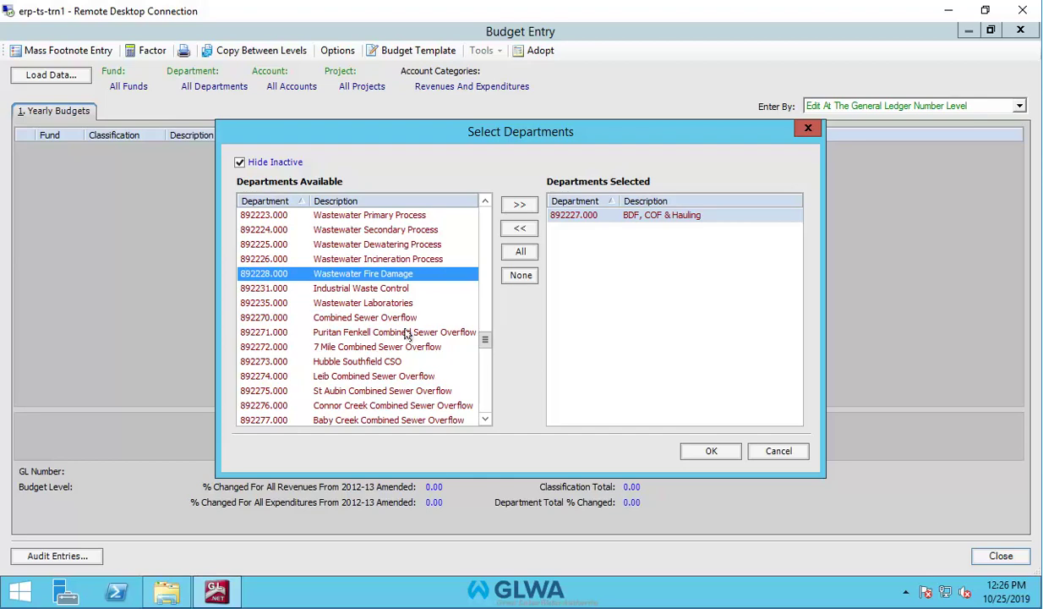
{"action": "left_click", "coordinate": [713, 450]}
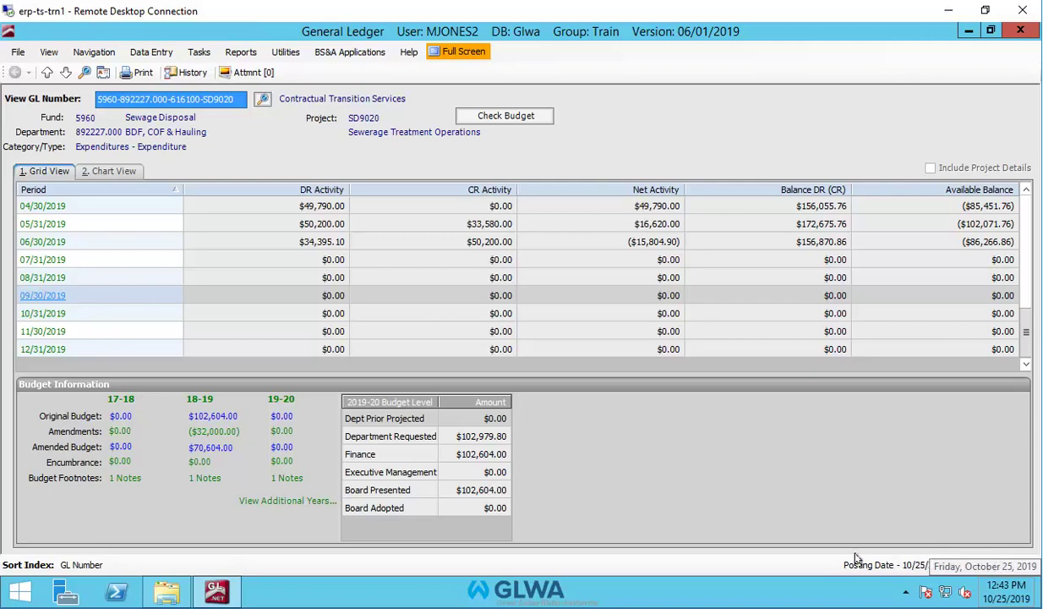
Reopen Create or Edit Budget and load budgets filtered to department 892227.000.
{"action": "left_click", "coordinate": [198, 52]}
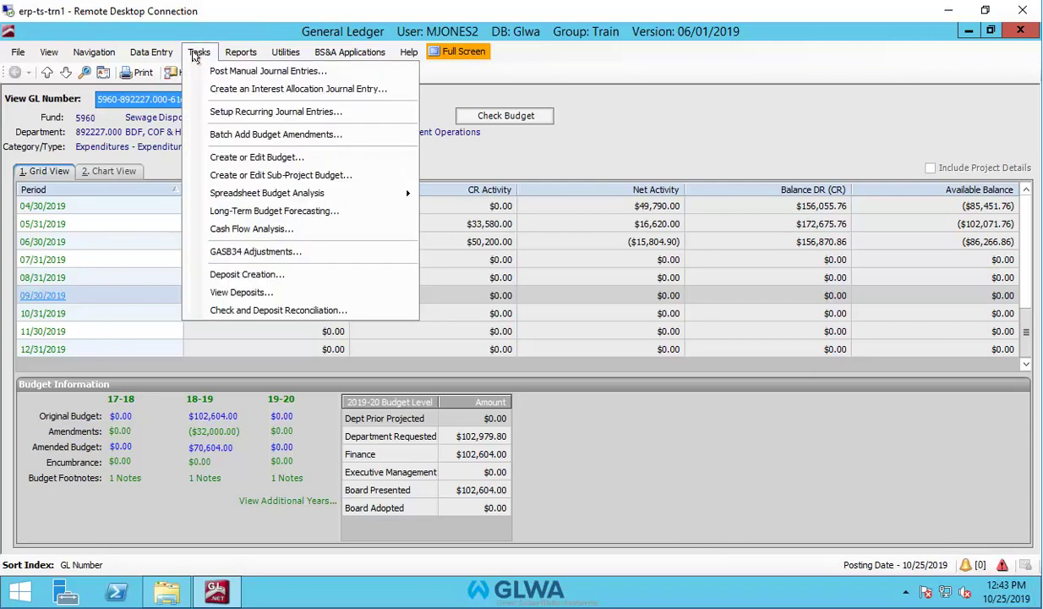
{"action": "left_click", "coordinate": [218, 160]}
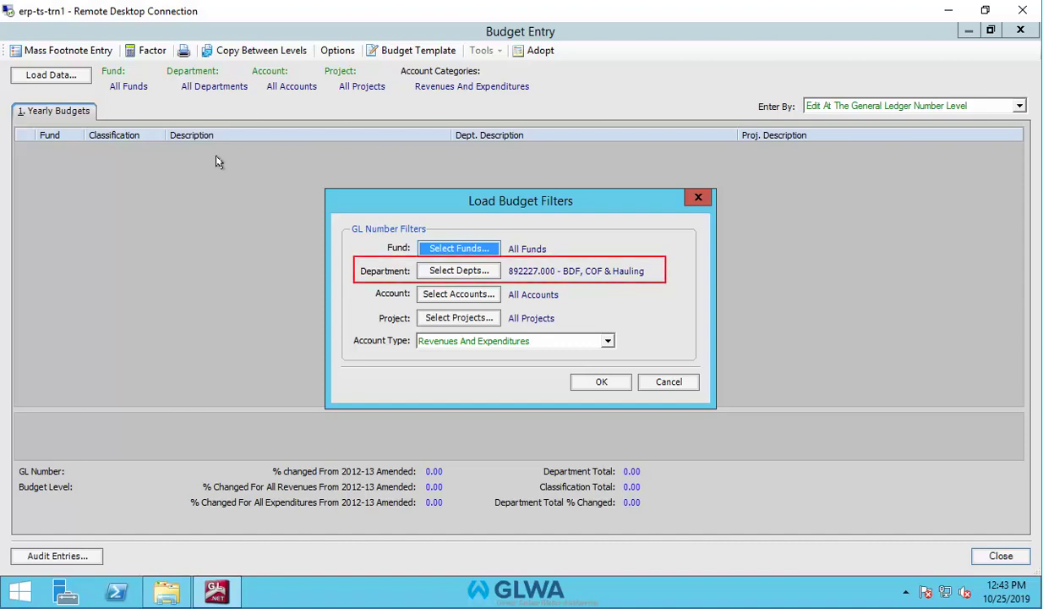
{"action": "left_click", "coordinate": [479, 272]}
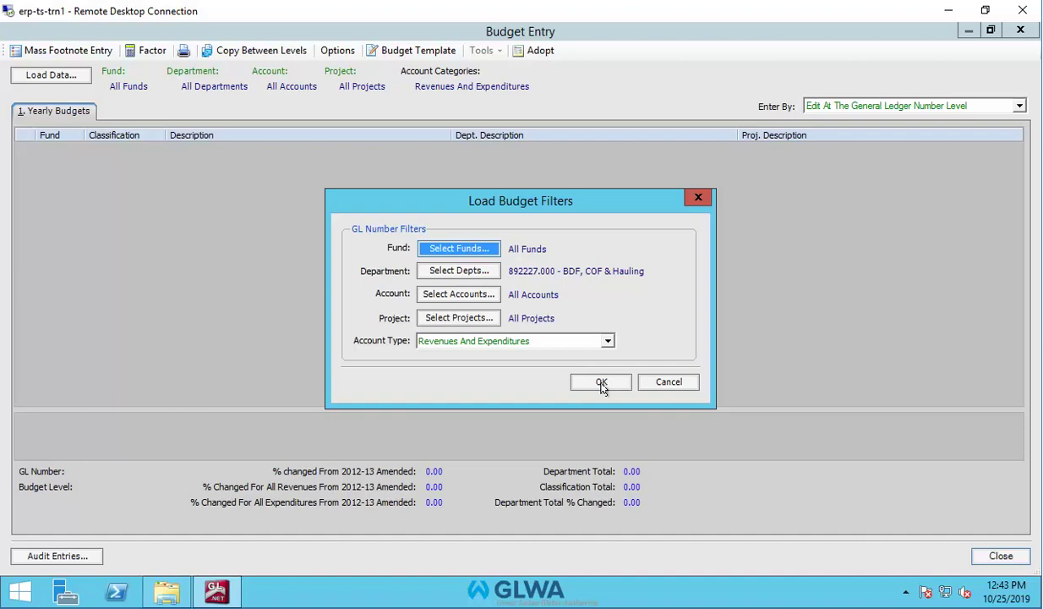
{"action": "left_click", "coordinate": [601, 383]}
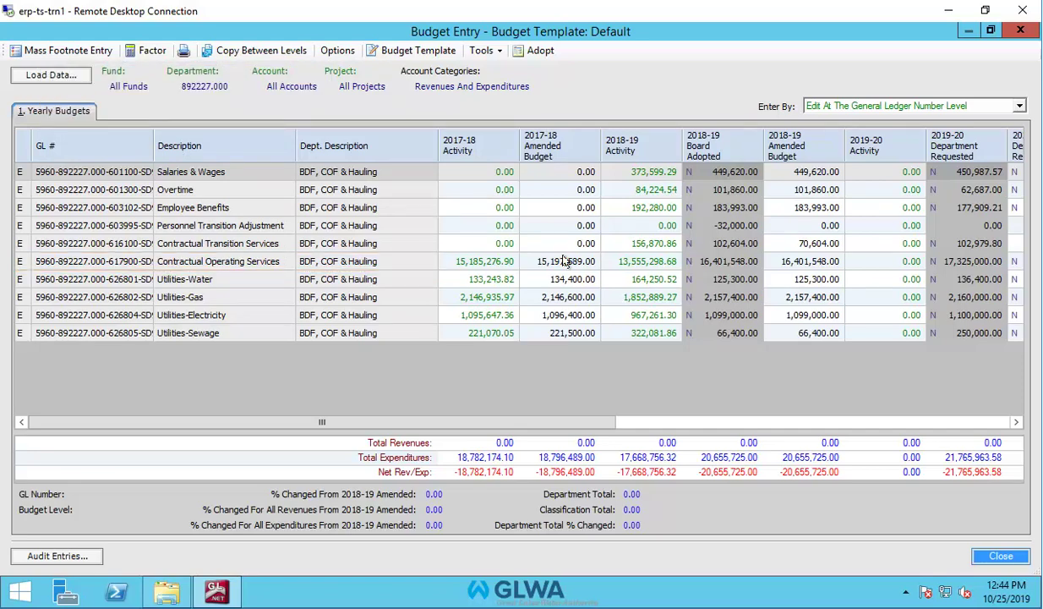
Open Budget Details for 5960-892227.000-617900-SD9020 Contractual Operating Services.
{"action": "double_click", "coordinate": [564, 261]}
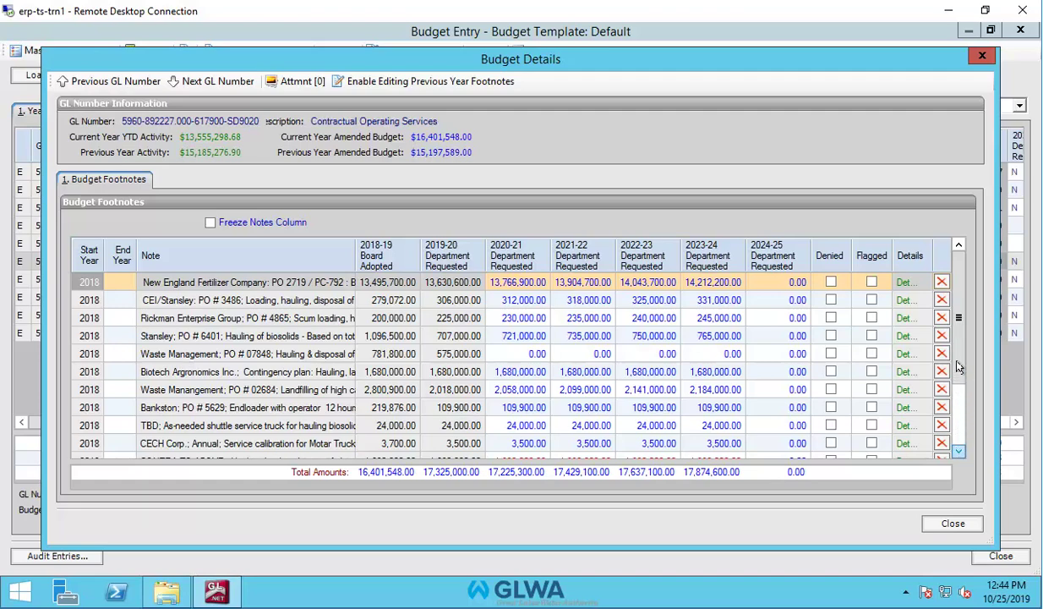
Add a footnote row noting 'ABC Company Contract #1234 Hauling and disposal of grit.'.
{"action": "left_click_drag", "start_coordinate": [958, 336], "coordinate": [953, 460]}
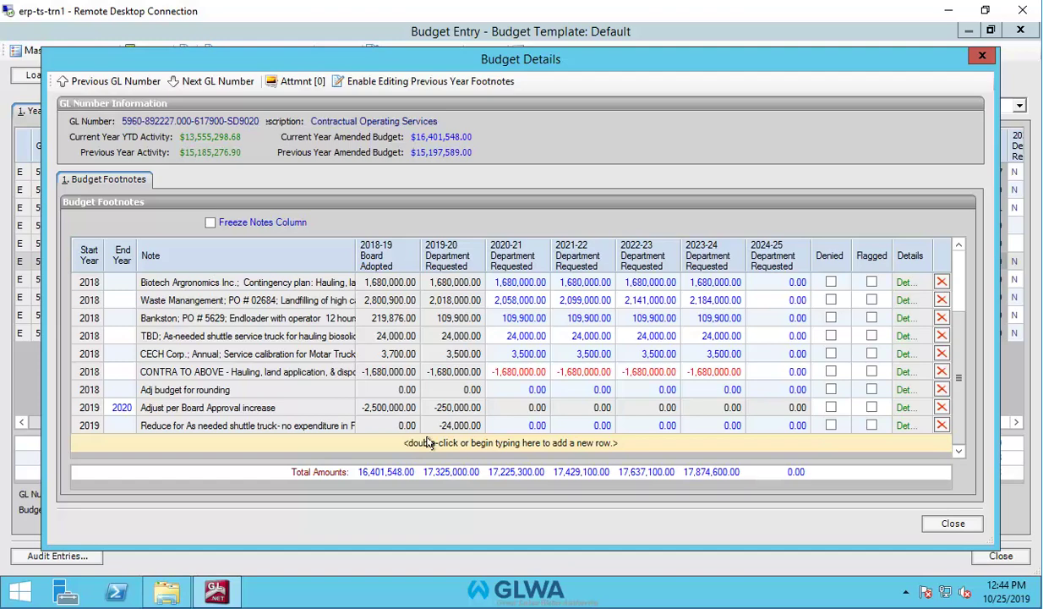
{"action": "double_click", "coordinate": [429, 442]}
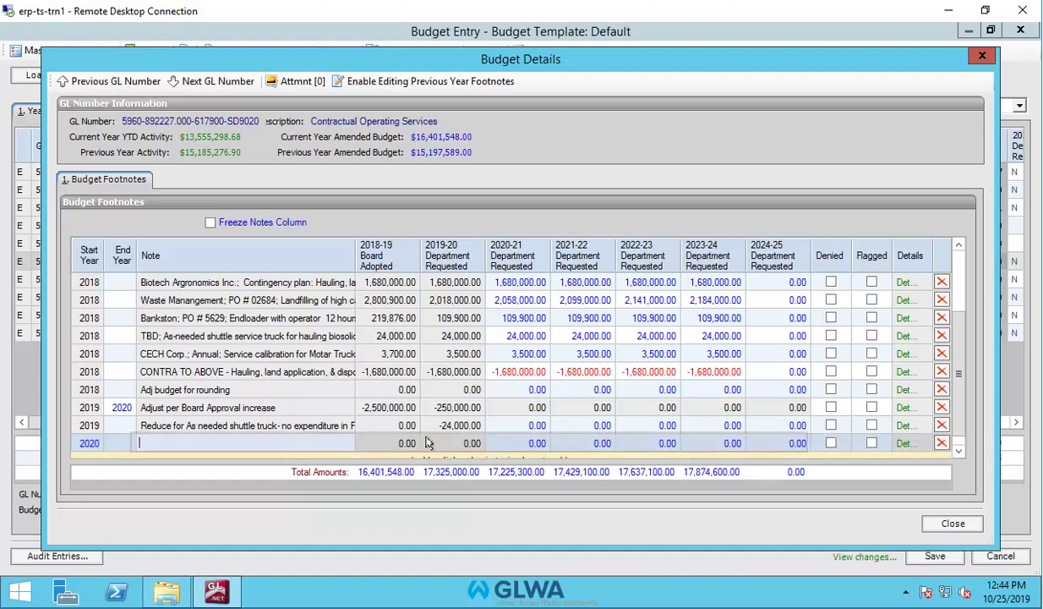
{"action": "type", "text": "AB"}
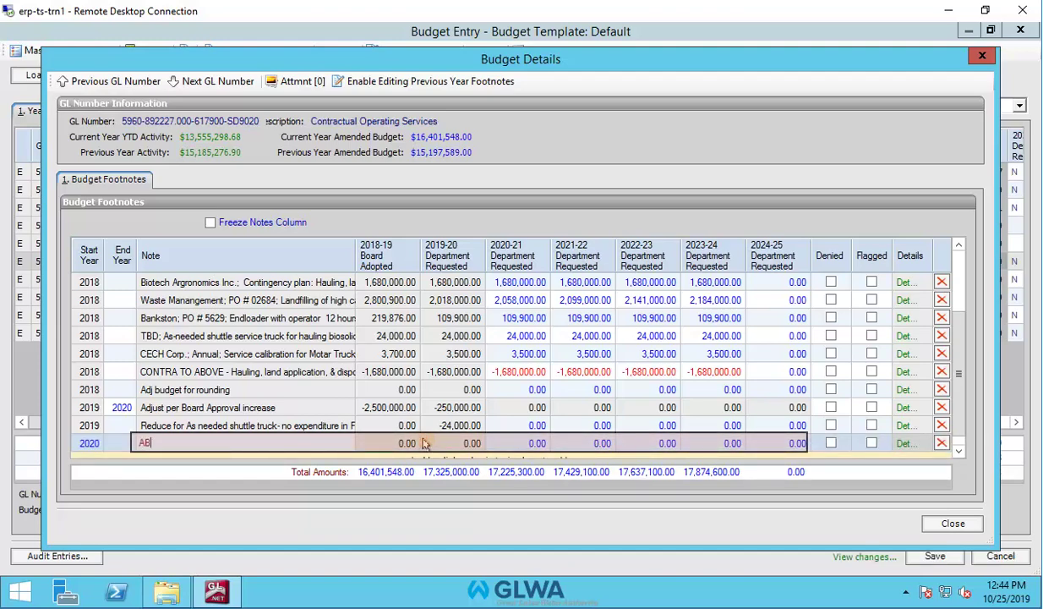
{"action": "type", "text": "C Company Contract #1234 Ha"}
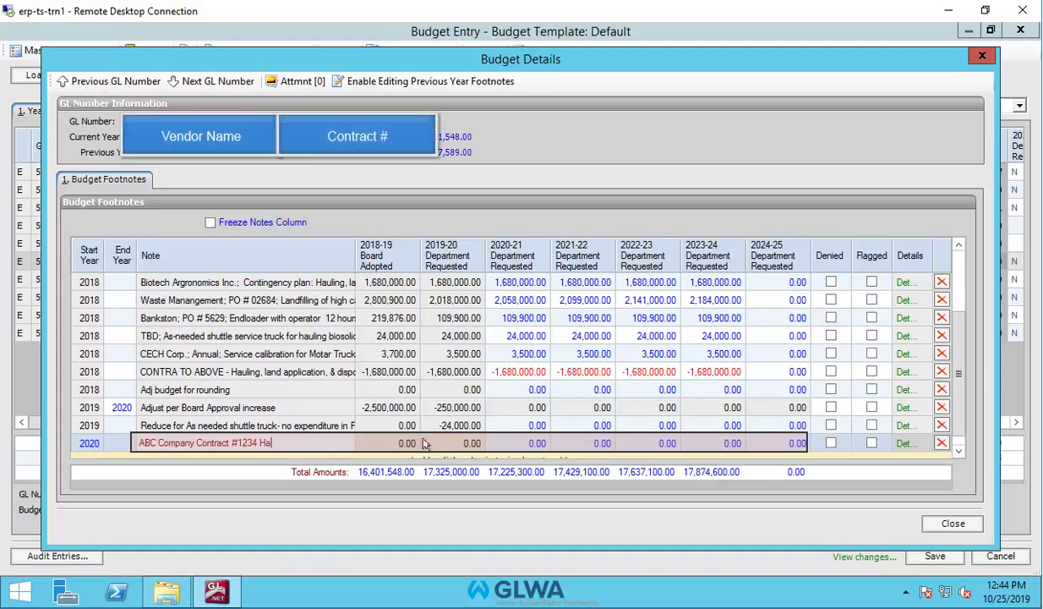
{"action": "type", "text": "uling "}
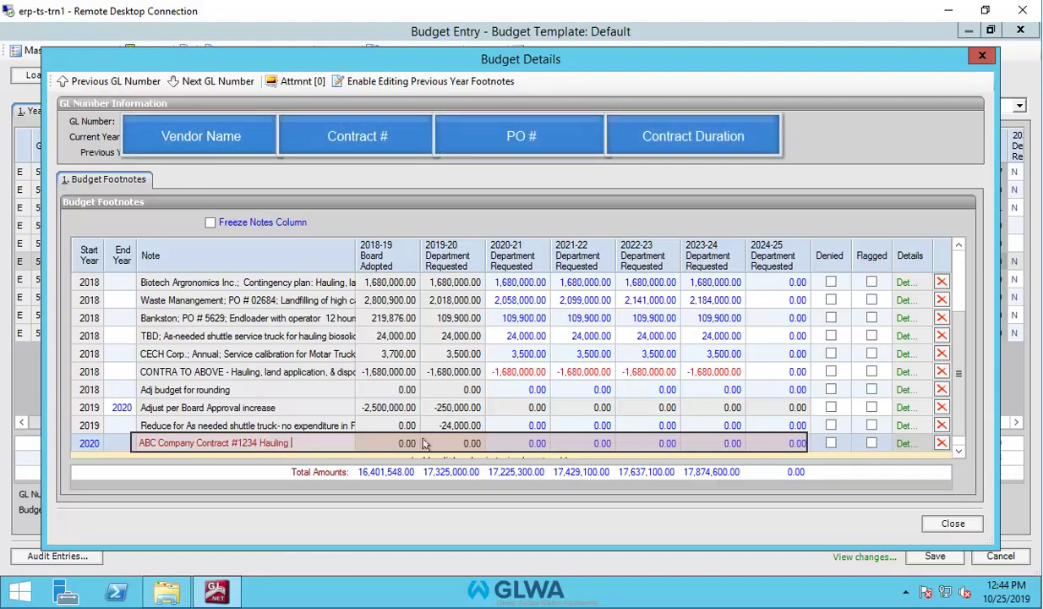
{"action": "type", "text": "and d"}
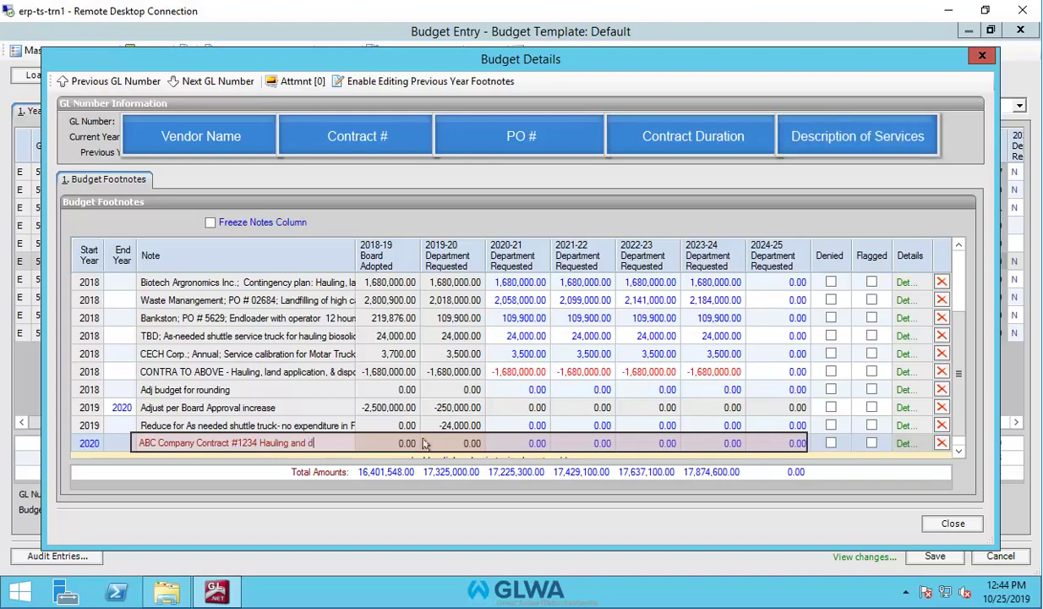
{"action": "type", "text": "isposal of grit."}
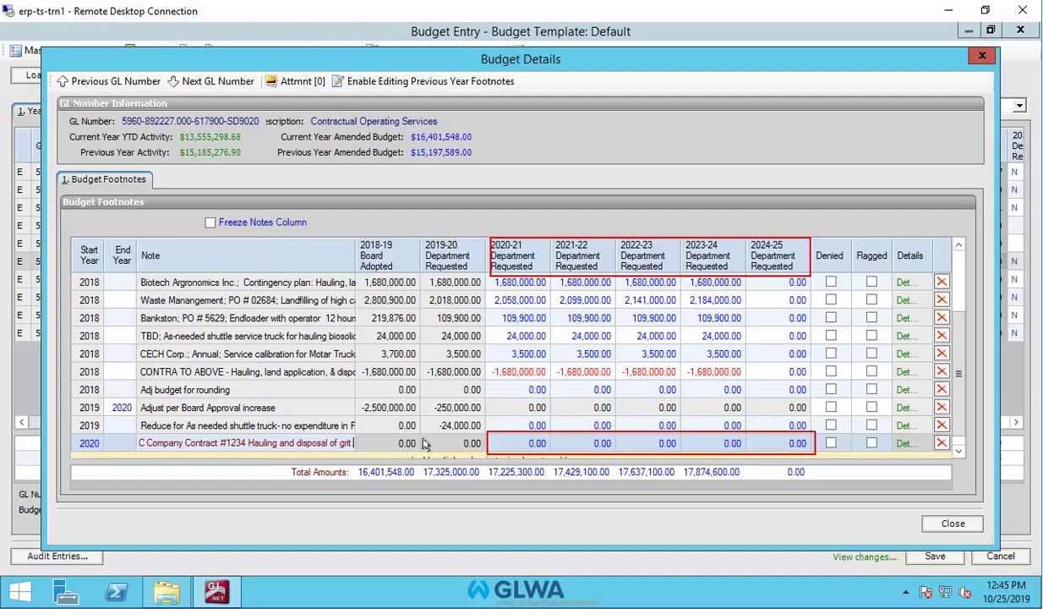
Enter 350,000 as the ABC row's requested amount for 2020-21 through 2024-25.
{"action": "left_click", "coordinate": [531, 443]}
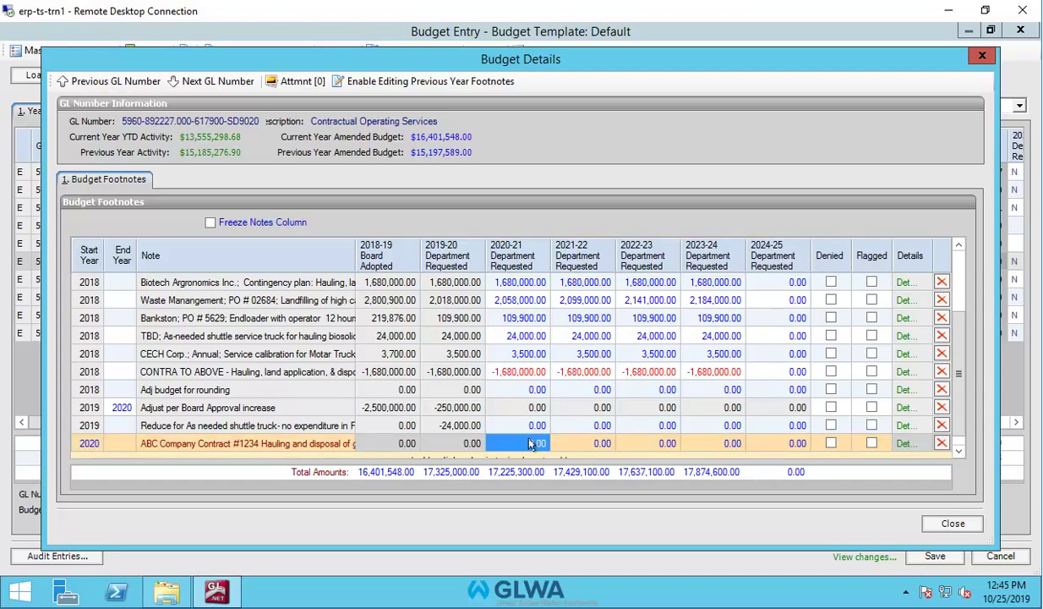
{"action": "type", "text": "35000"}
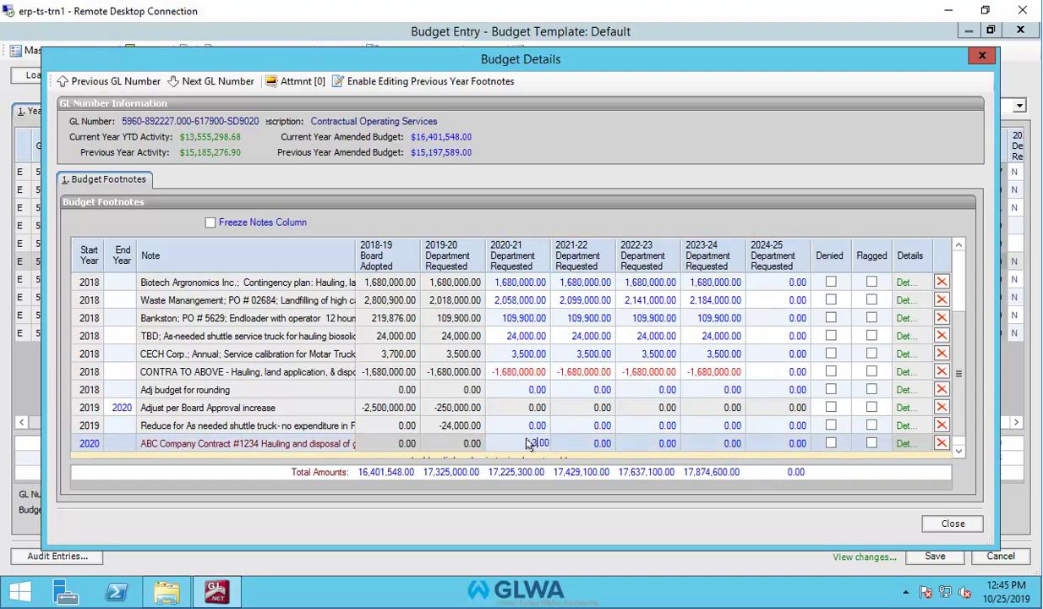
{"action": "type", "text": "0"}
{"action": "left_click", "coordinate": [589, 448]}
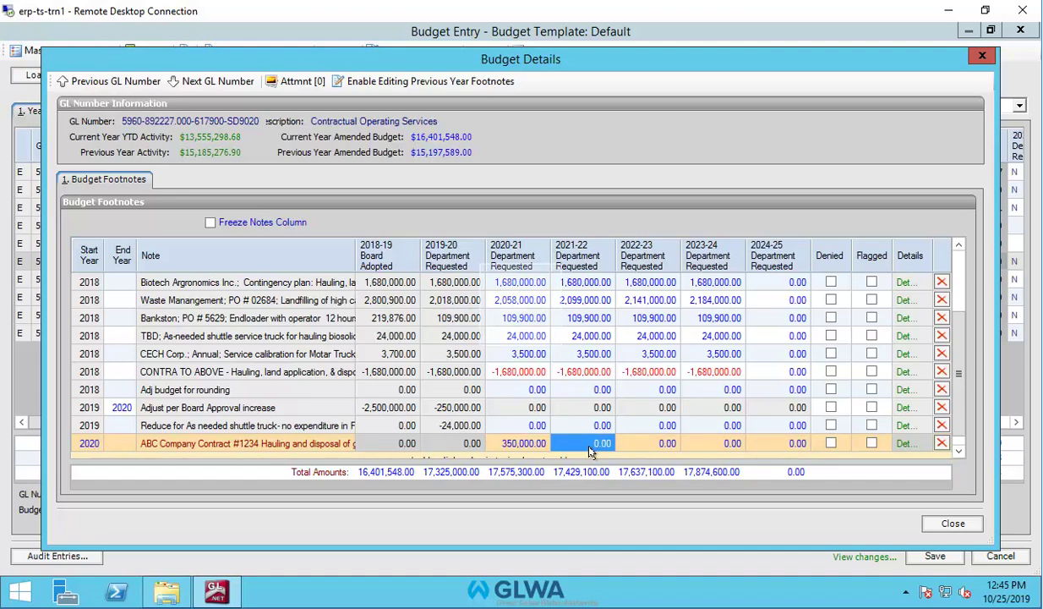
{"action": "type", "text": "3"}
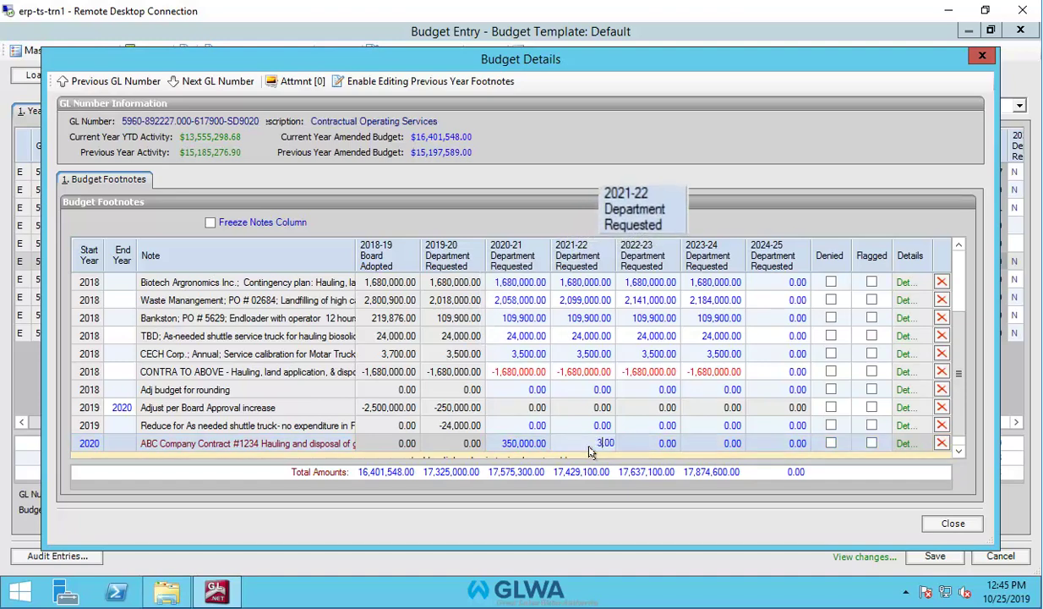
{"action": "type", "text": "5000"}
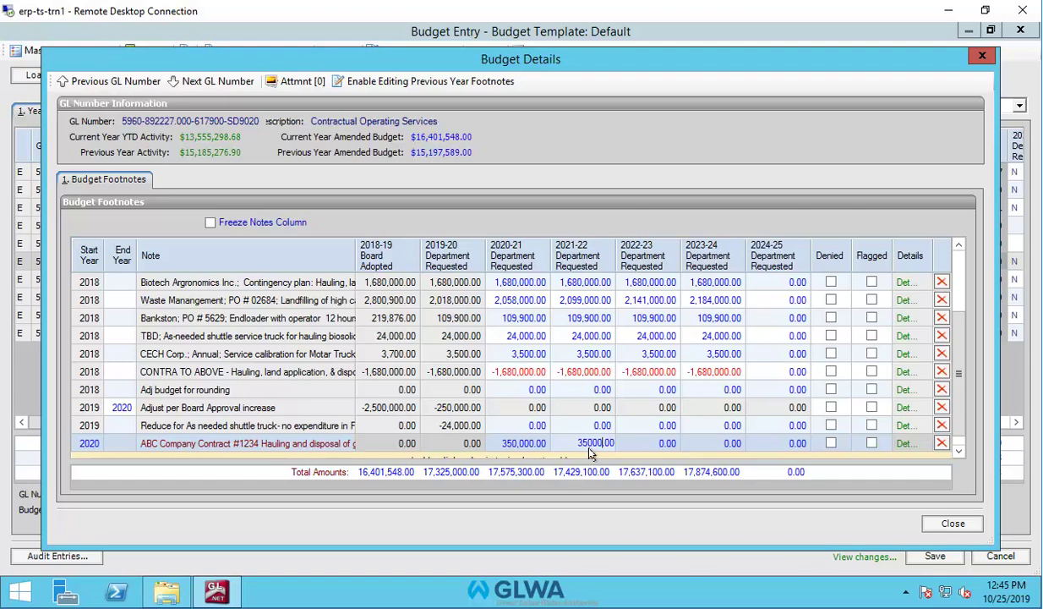
{"action": "type", "text": "0"}
{"action": "left_click", "coordinate": [656, 445]}
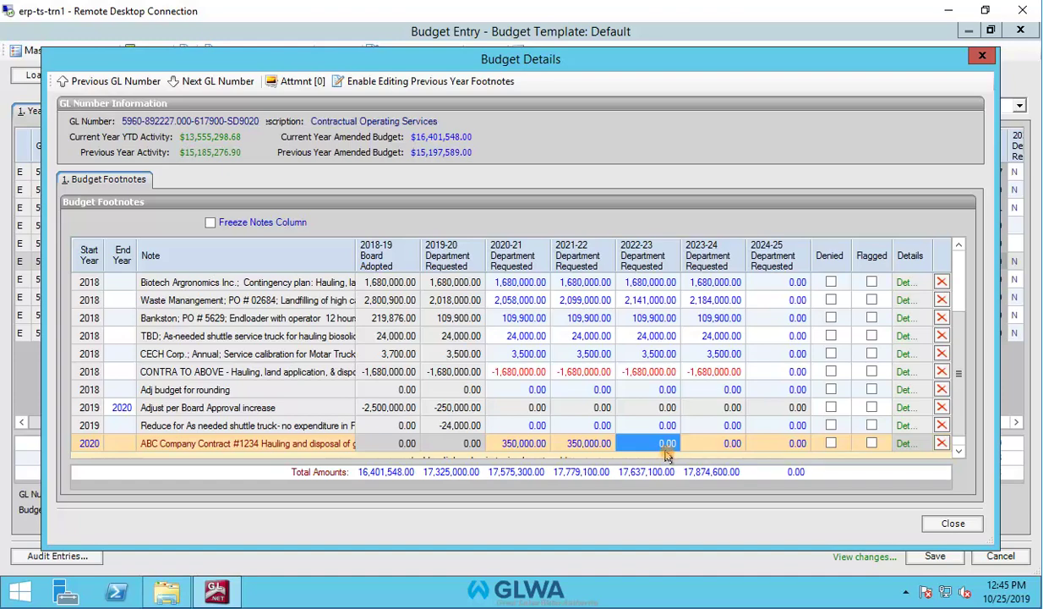
{"action": "type", "text": "350000"}
{"action": "left_click", "coordinate": [713, 448]}
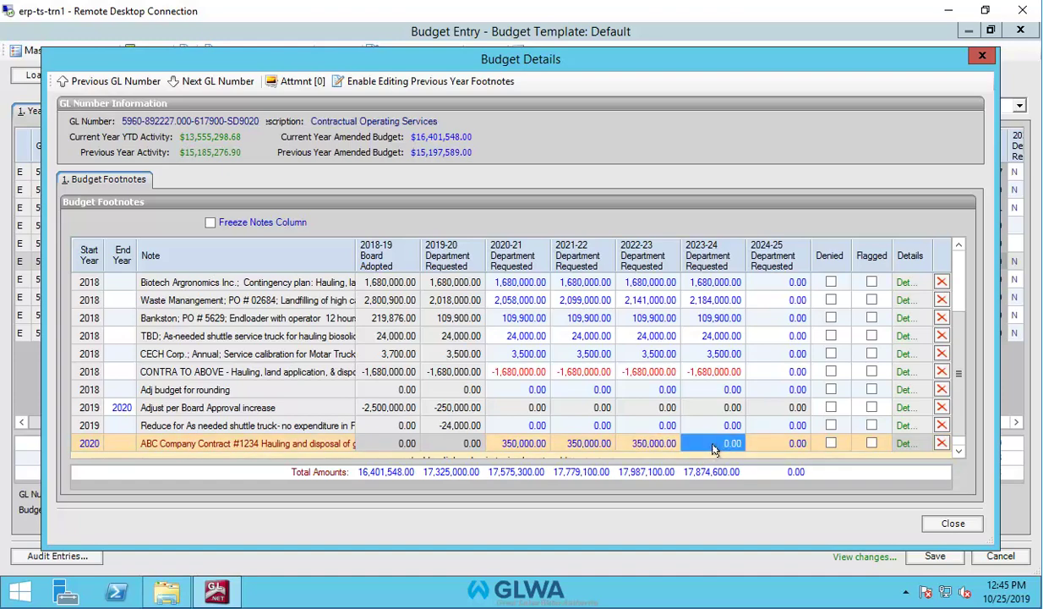
{"action": "type", "text": "350000"}
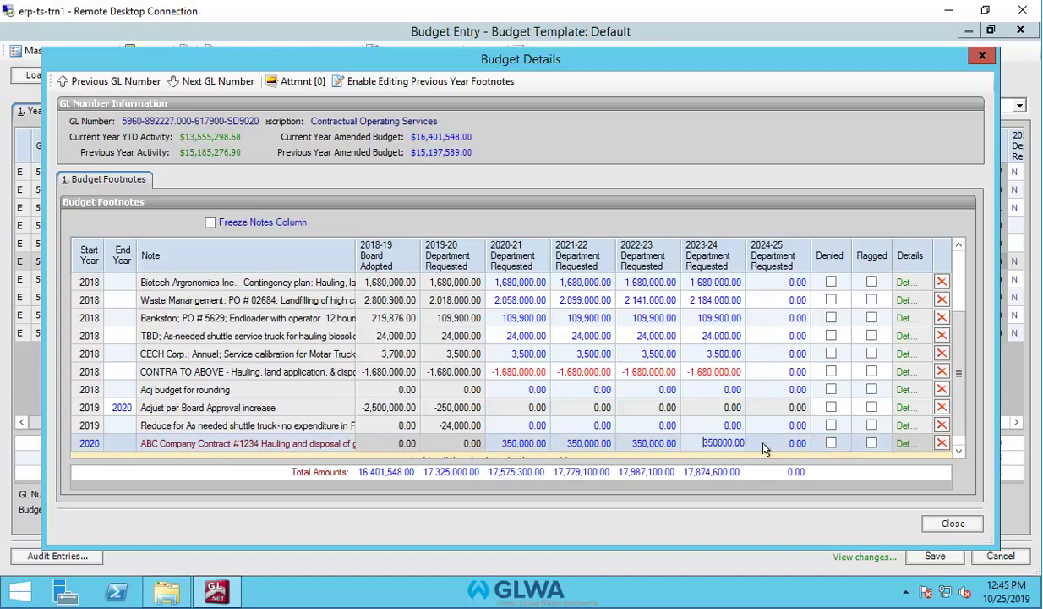
{"action": "left_click", "coordinate": [785, 446]}
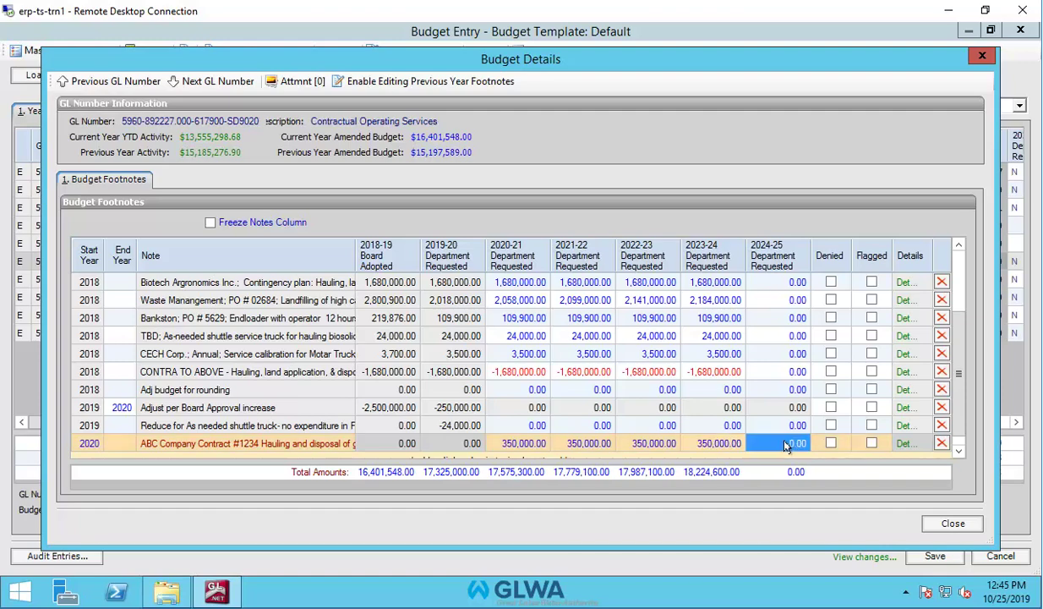
{"action": "type", "text": "350000"}
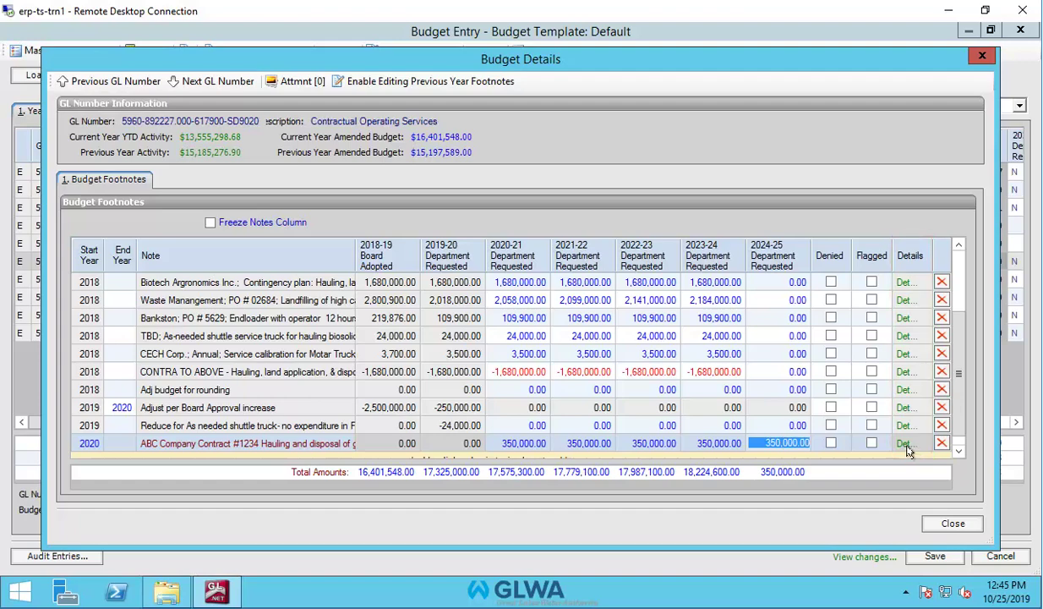
Append 'This is a five year agreement.' to the ABC footnote's full note and save.
{"action": "left_click", "coordinate": [904, 441]}
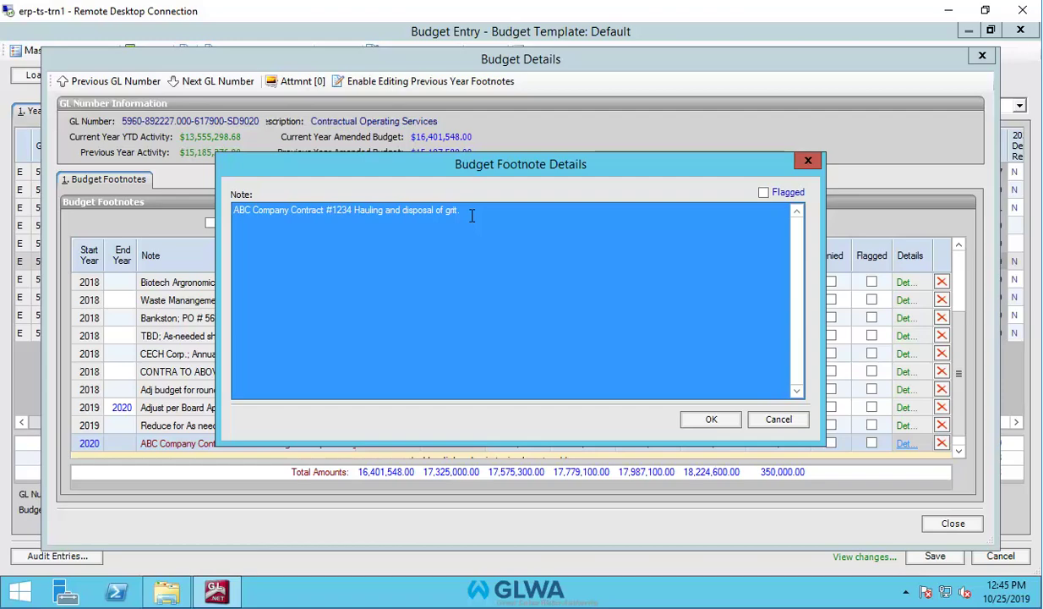
{"action": "left_click", "coordinate": [472, 216]}
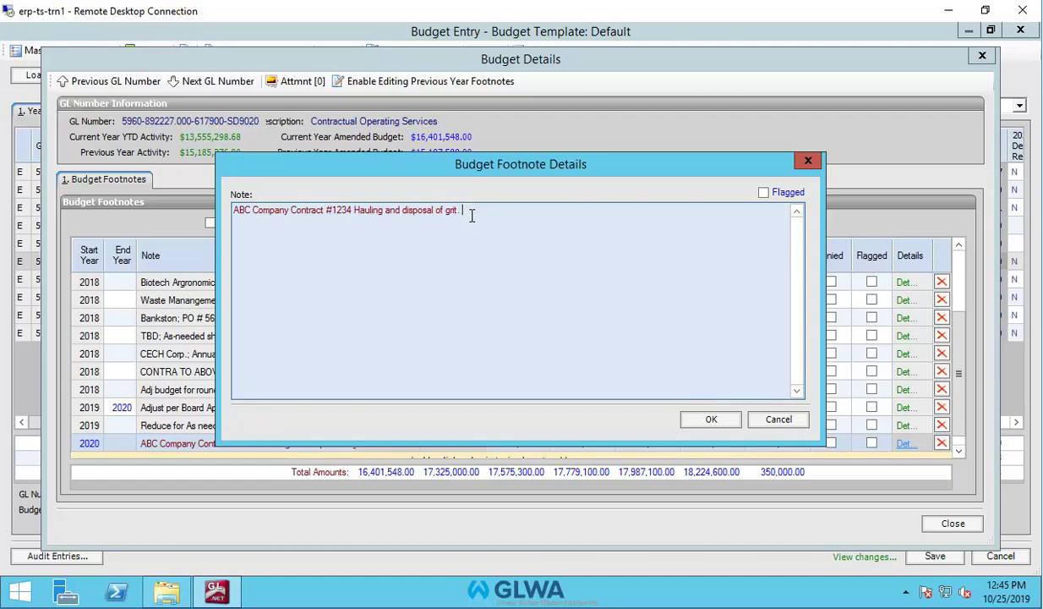
{"action": "type", "text": "The"}
{"action": "type", "text": " is a five "}
{"action": "type", "text": "yers"}
{"action": "key", "text": "BackSpace"}
{"action": "key", "text": "BackSpace"}
{"action": "type", "text": "ar agreement."}
{"action": "left_click", "coordinate": [700, 418]}
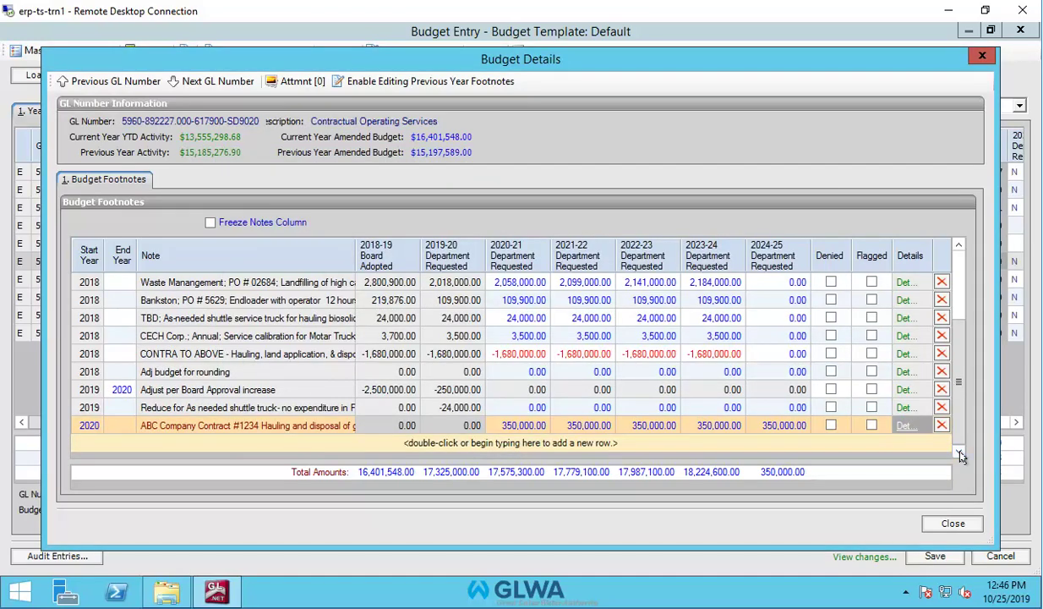
Add a second footnote row noting 'The Widget Company Making widgets for drains.'.
{"action": "double_click", "coordinate": [594, 445]}
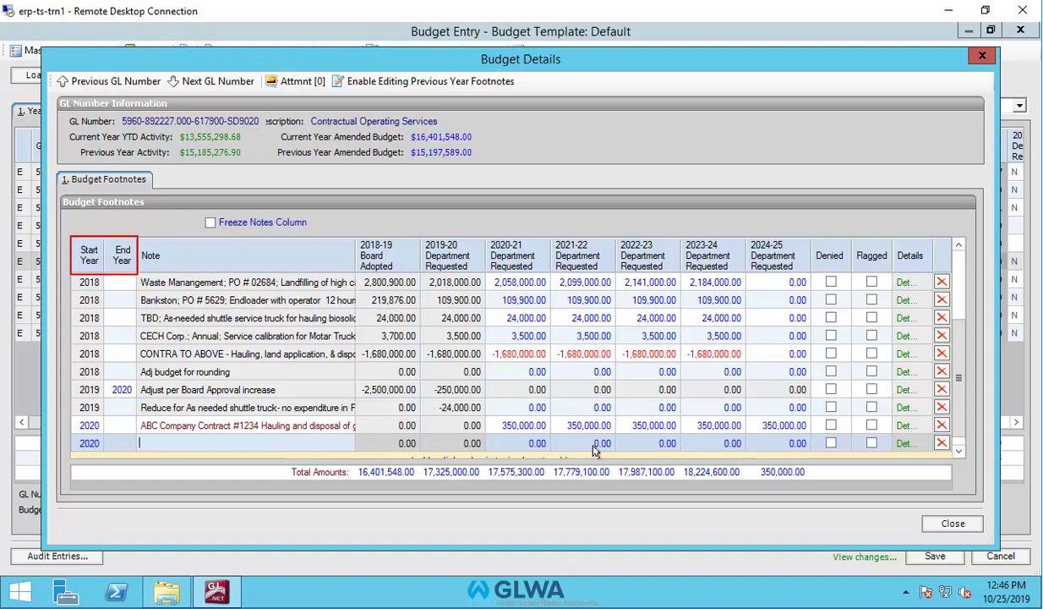
{"action": "type", "text": "The Widget Company Making widgets f"}
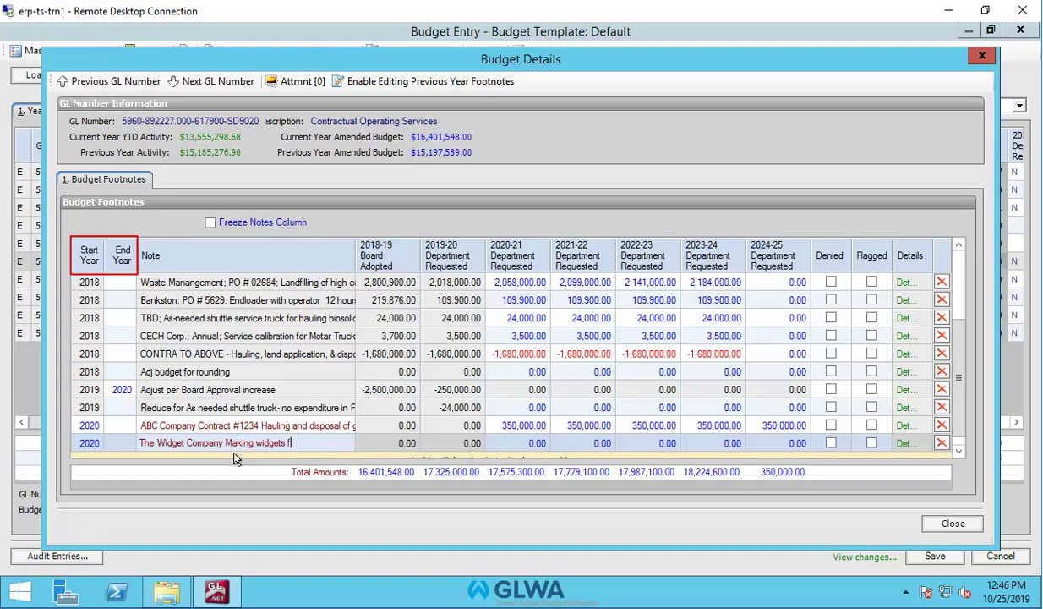
{"action": "type", "text": "or drains."}
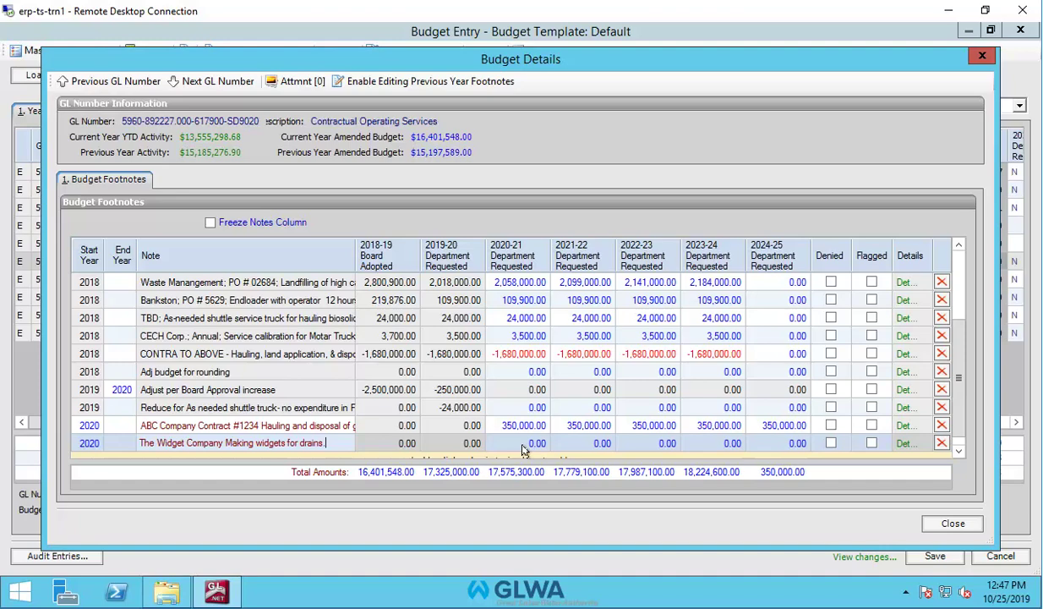
Enter 50,000.00 in each Widget Company footnote year from 2020-21 through 2024-25.
{"action": "left_click", "coordinate": [522, 450]}
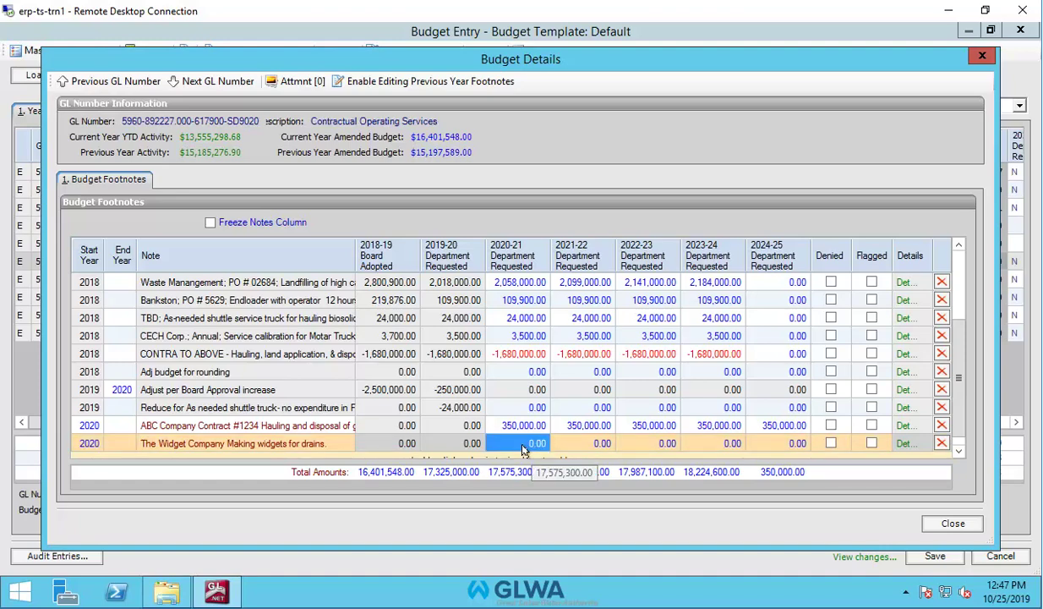
{"action": "type", "text": "5"}
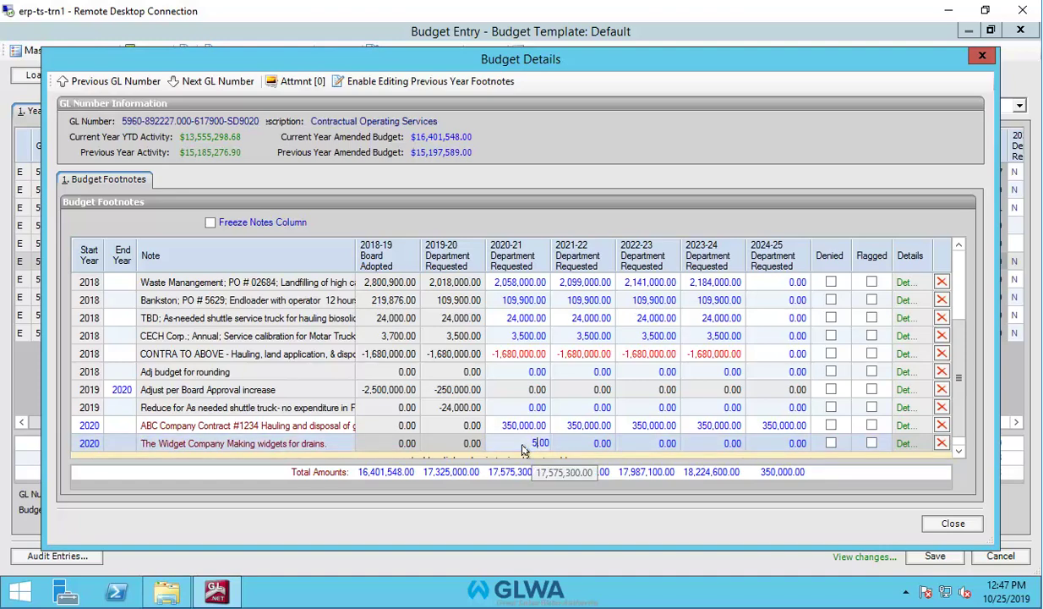
{"action": "type", "text": "0000"}
{"action": "key", "text": "Return"}
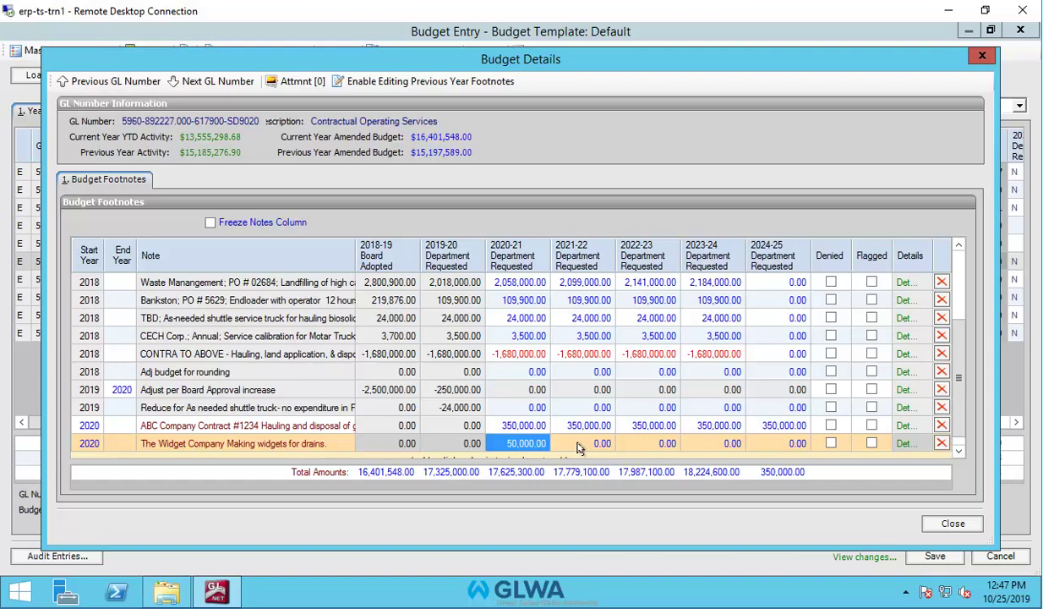
{"action": "left_click", "coordinate": [578, 445]}
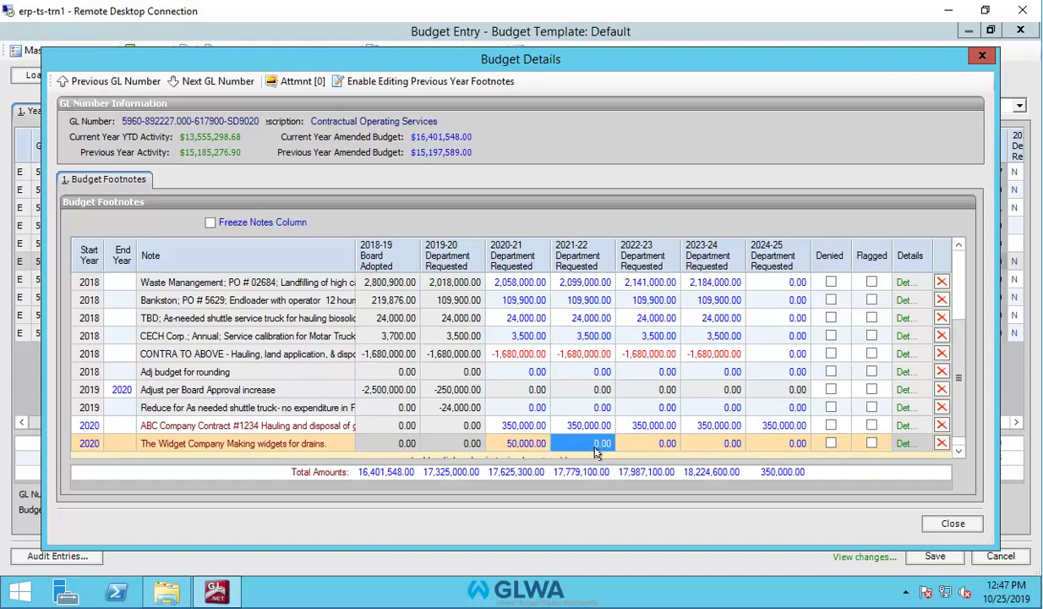
{"action": "type", "text": "50000.00"}
{"action": "left_click", "coordinate": [651, 445]}
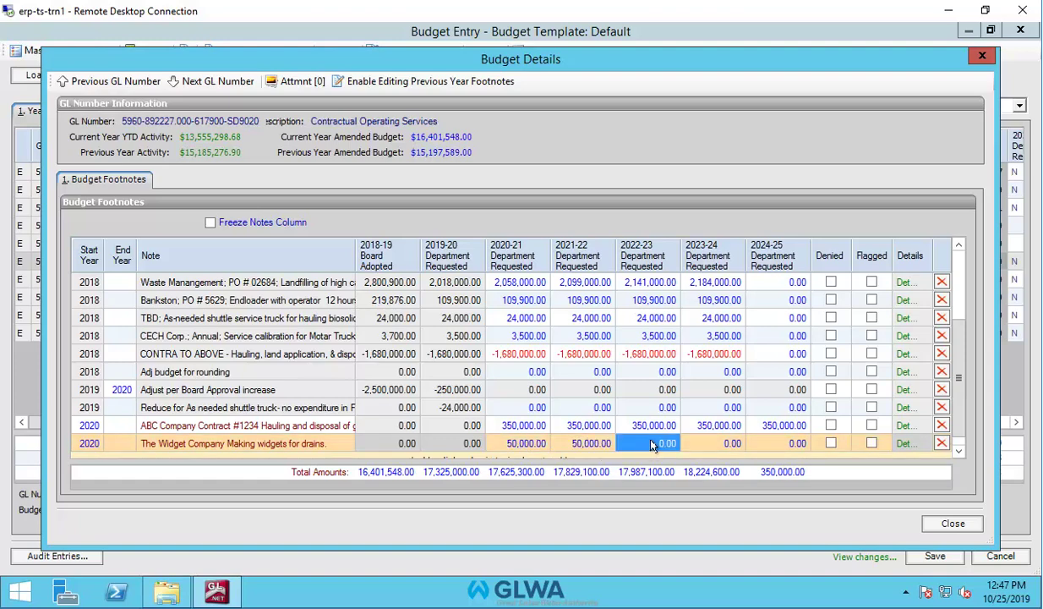
{"action": "type", "text": "50000.00"}
{"action": "left_click", "coordinate": [724, 445]}
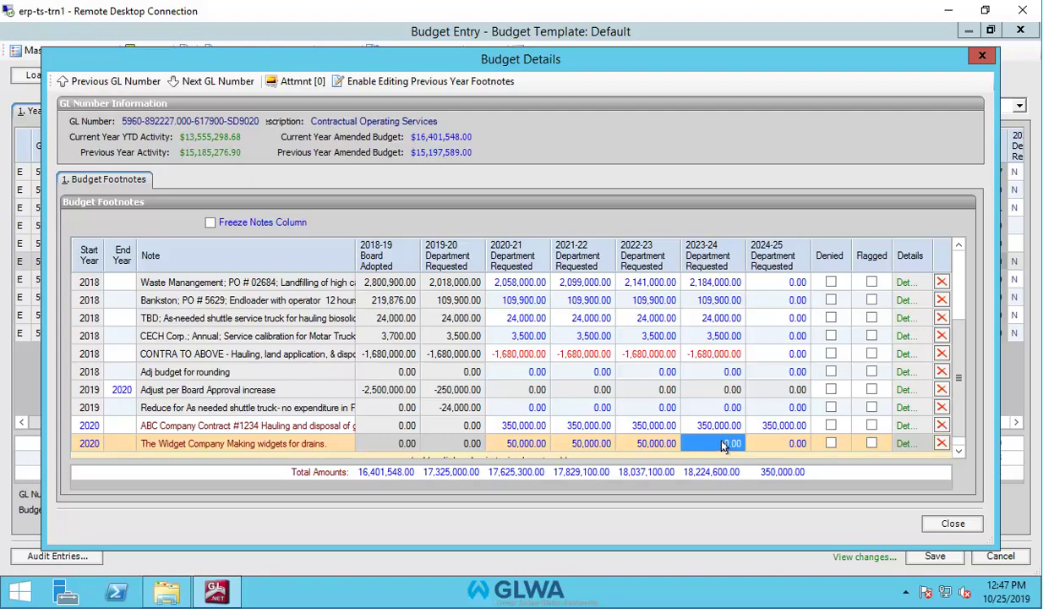
{"action": "type", "text": "50000.00"}
{"action": "left_click", "coordinate": [781, 445]}
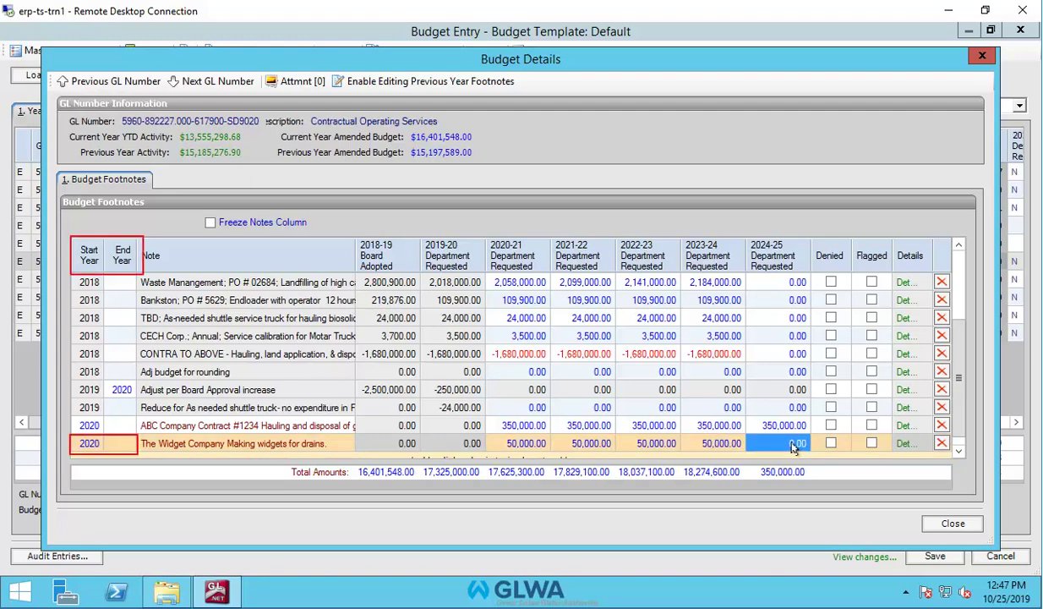
{"action": "type", "text": "50000.00"}
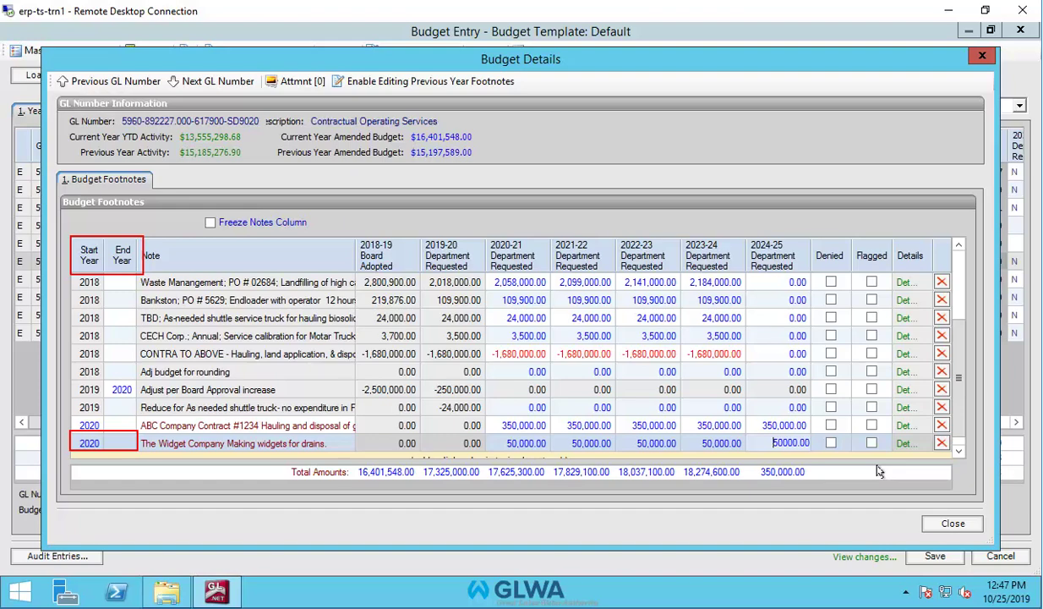
{"action": "key", "text": "Return"}
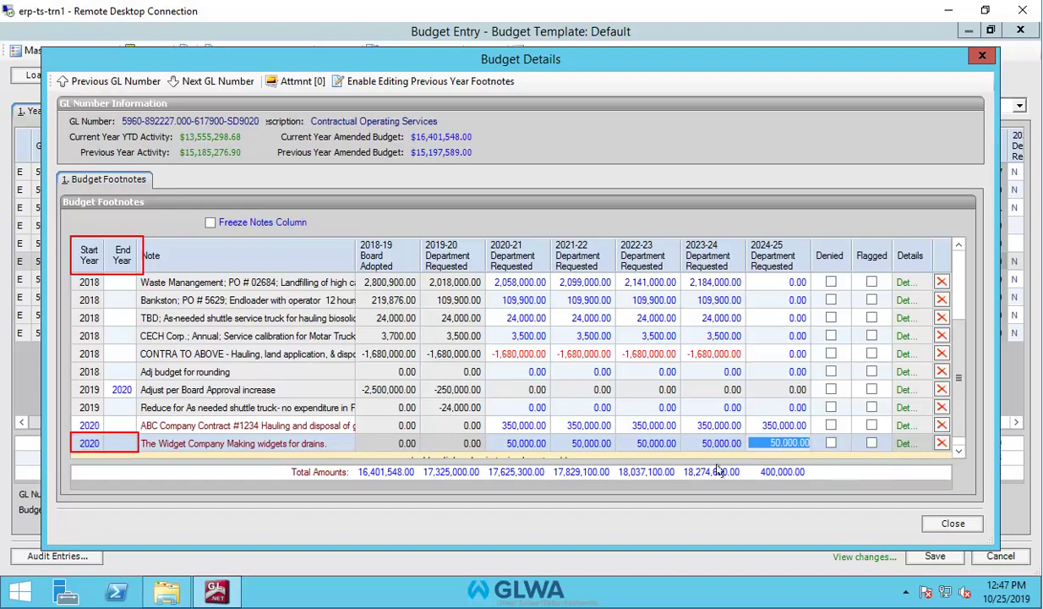
Set the Widget footnote's End Year to 2023 and confirm clearing the later-year amounts.
{"action": "left_click", "coordinate": [117, 444]}
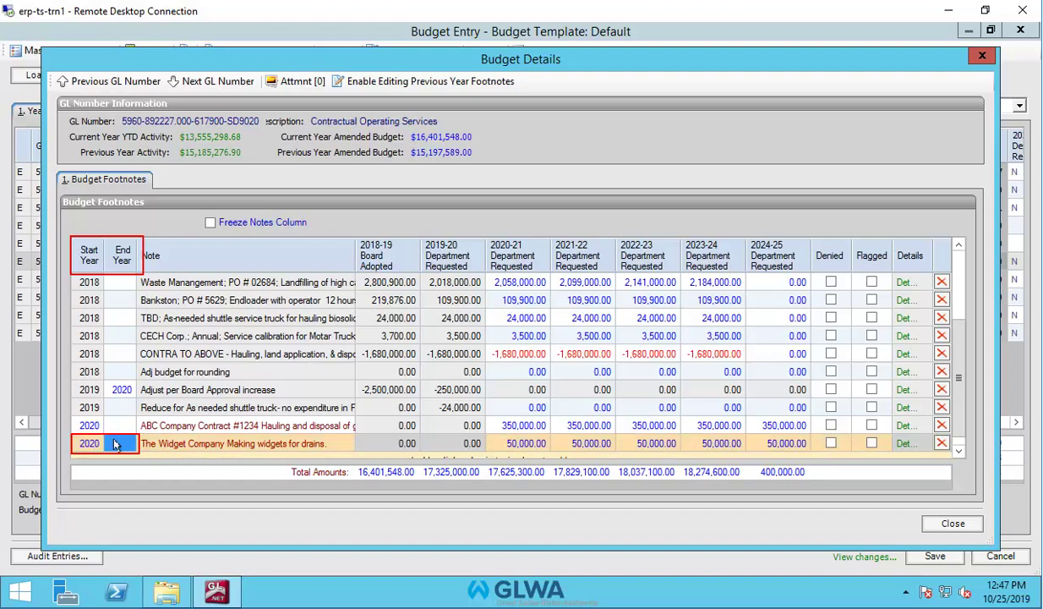
{"action": "type", "text": "2"}
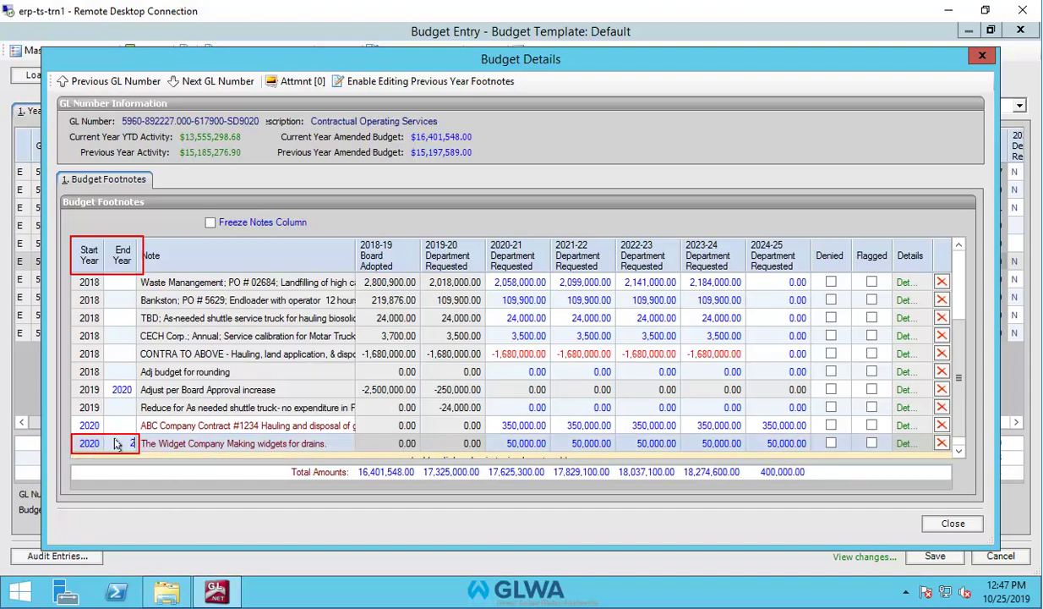
{"action": "type", "text": "023"}
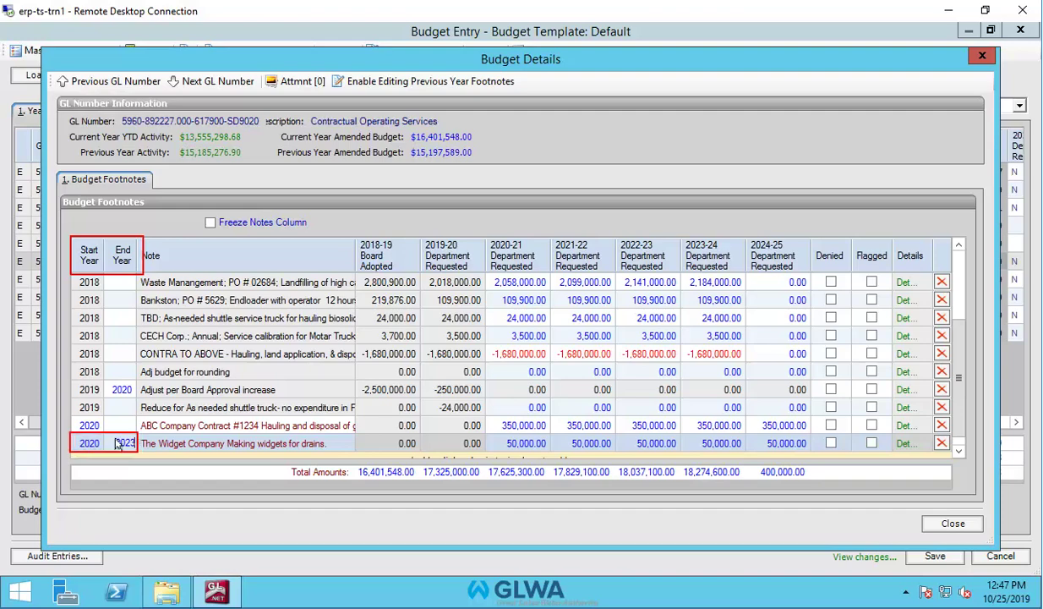
{"action": "left_click", "coordinate": [288, 449]}
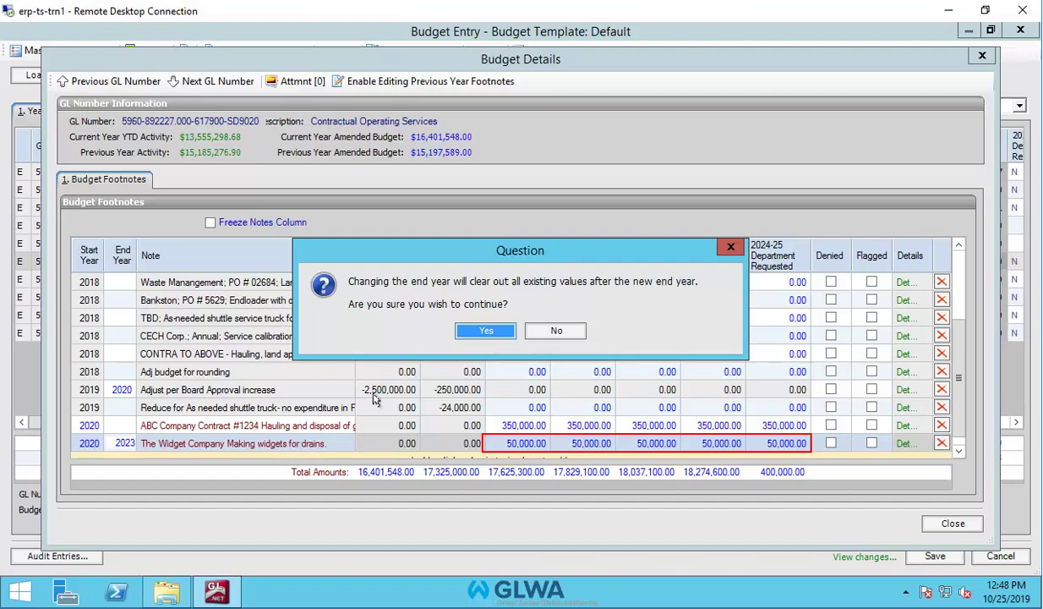
{"action": "left_click", "coordinate": [486, 331]}
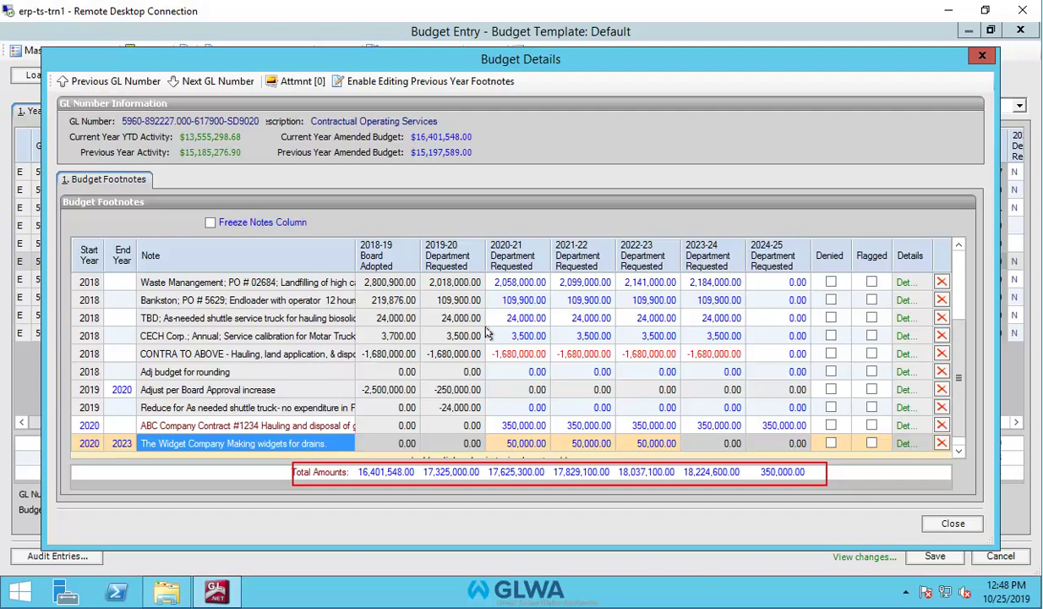
Delete the Widget Company footnote, check the later budget years, and save the budget.
{"action": "left_click", "coordinate": [941, 442]}
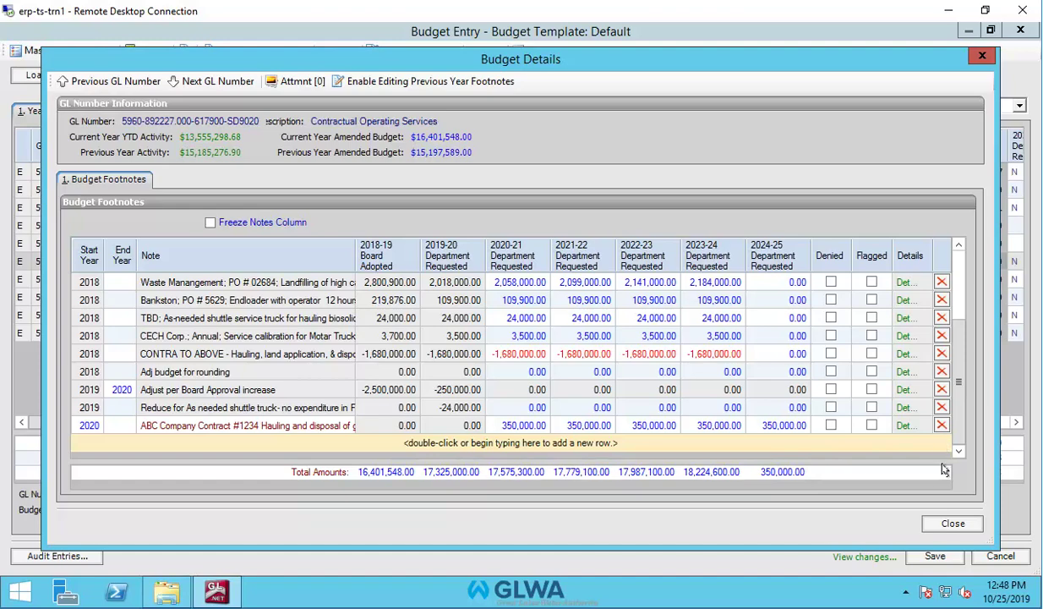
{"action": "left_click", "coordinate": [951, 524]}
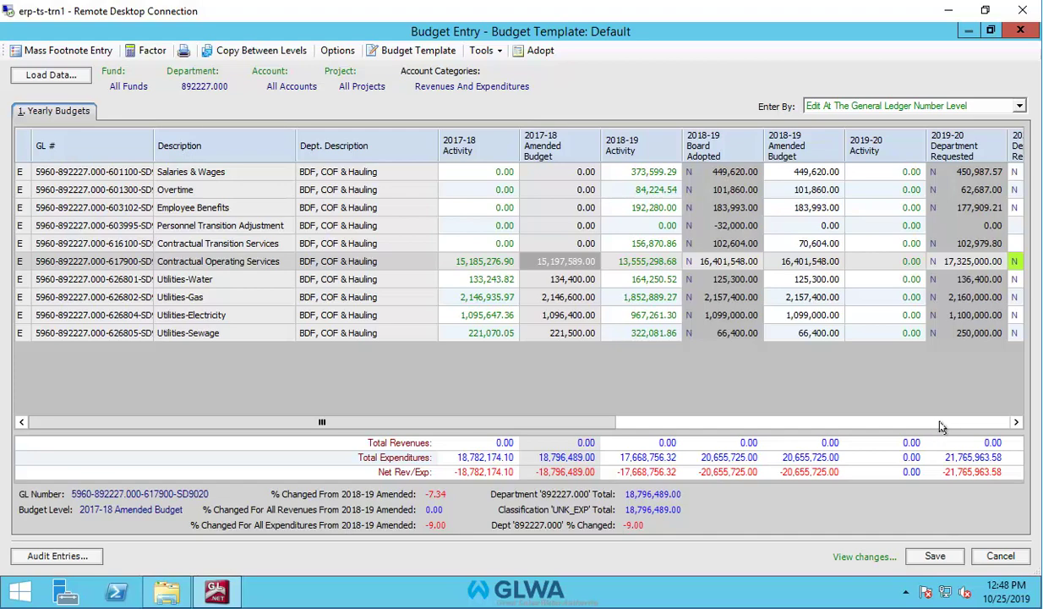
{"action": "left_click", "coordinate": [1016, 423]}
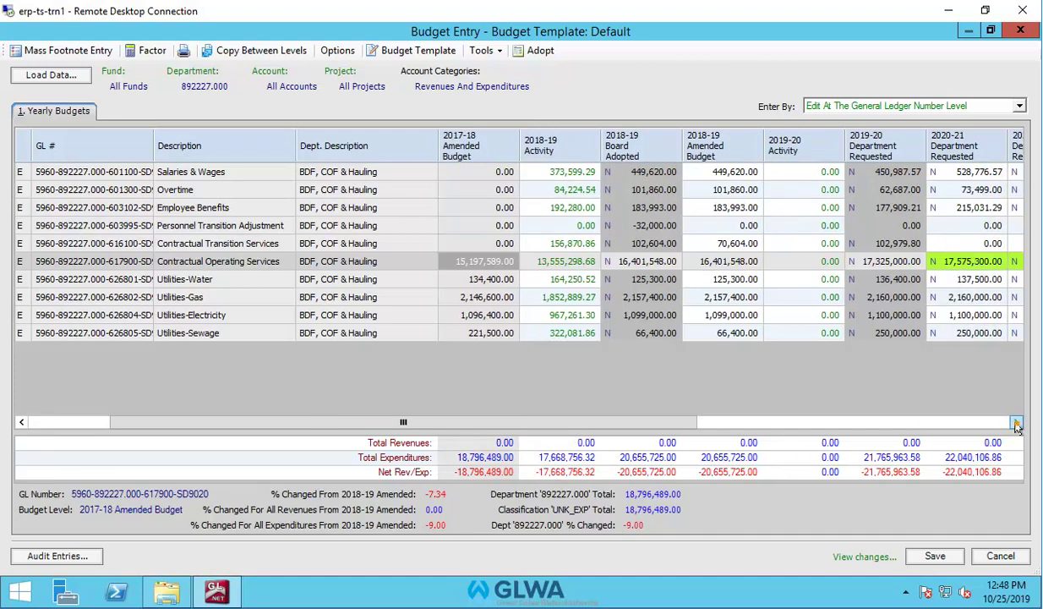
{"action": "left_click", "coordinate": [1017, 422]}
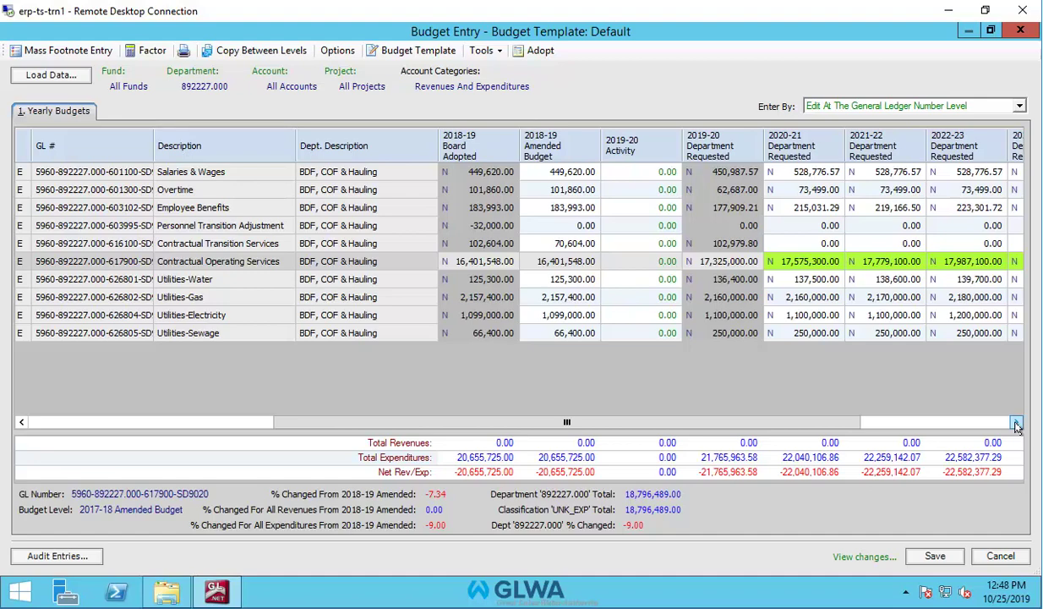
{"action": "left_click", "coordinate": [1015, 423]}
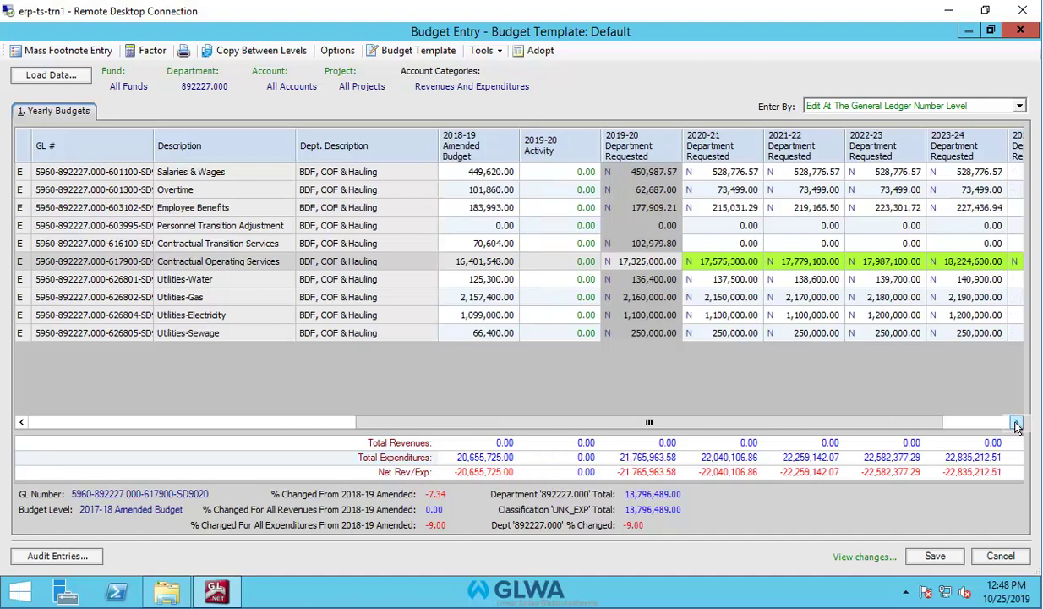
{"action": "left_click", "coordinate": [1016, 423]}
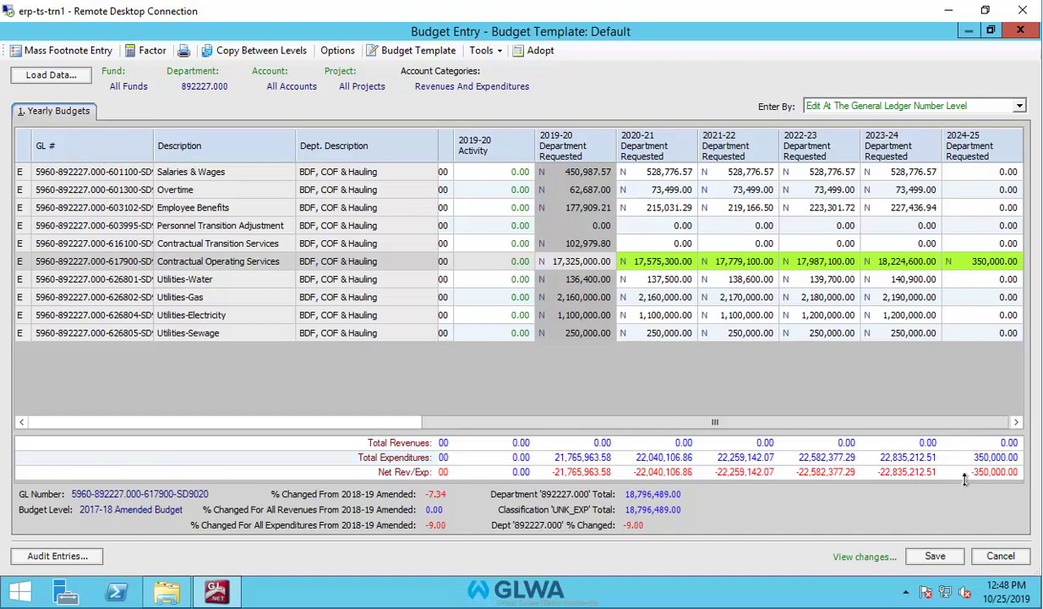
{"action": "left_click", "coordinate": [937, 557]}
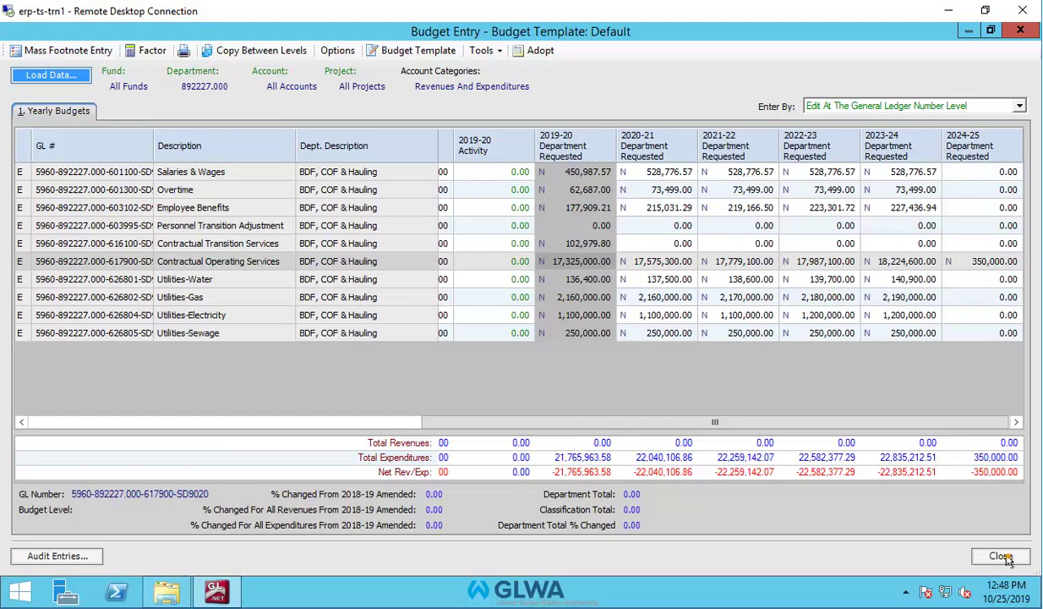
{"action": "left_click", "coordinate": [1002, 556]}
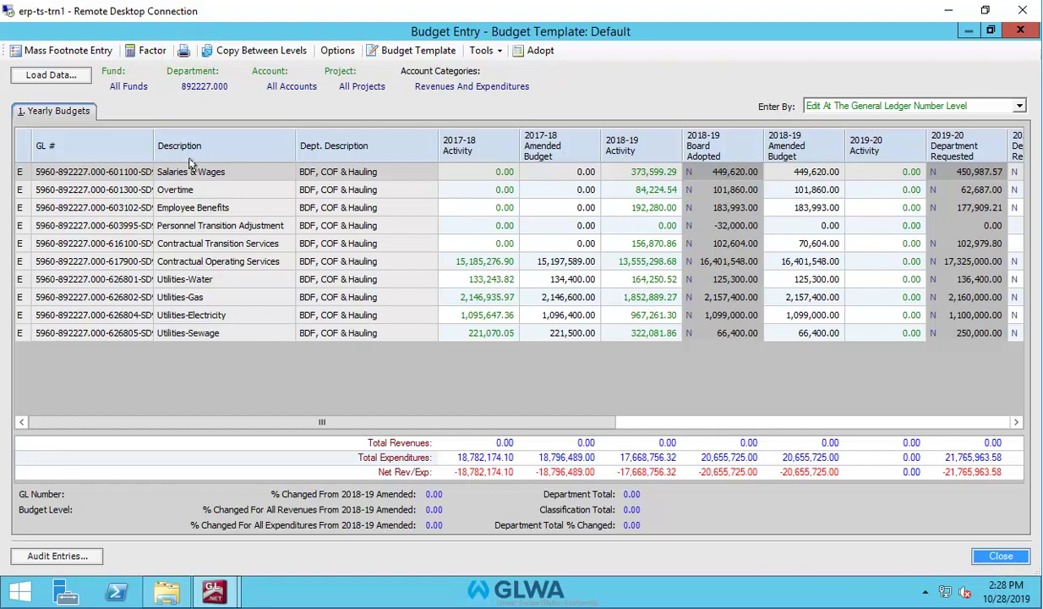
{"action": "left_click", "coordinate": [182, 52]}
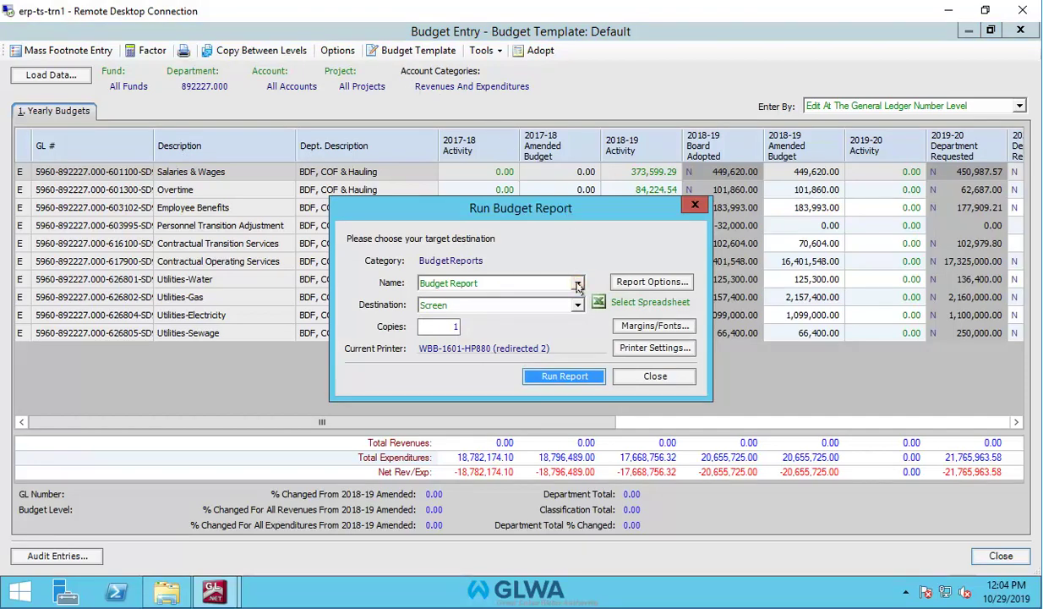
Select Budget Report as the report name with Screen as its destination.
{"action": "left_click", "coordinate": [579, 285]}
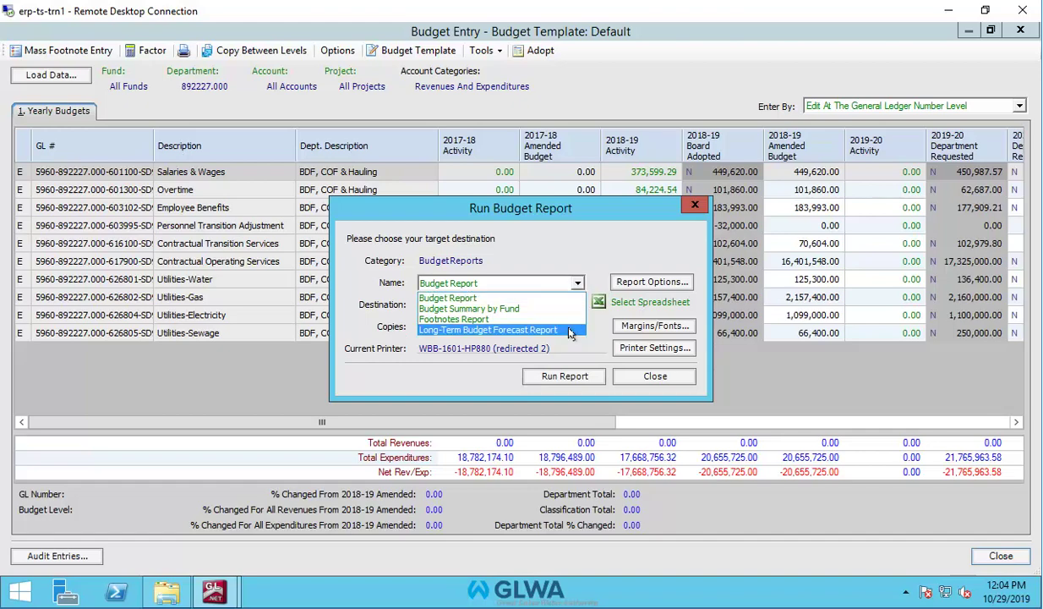
{"action": "left_click", "coordinate": [487, 299]}
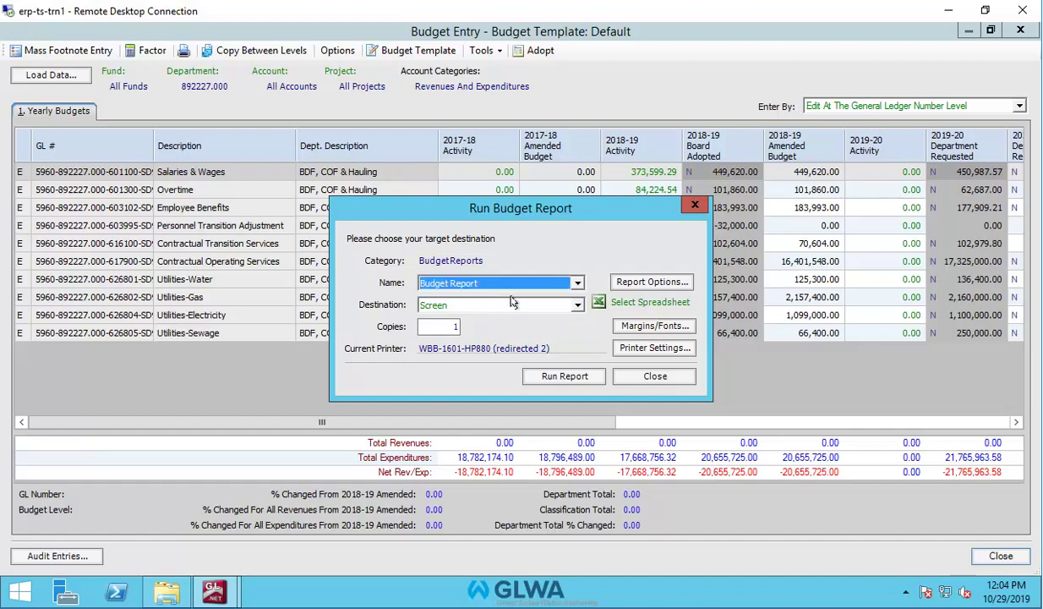
{"action": "left_click", "coordinate": [576, 305]}
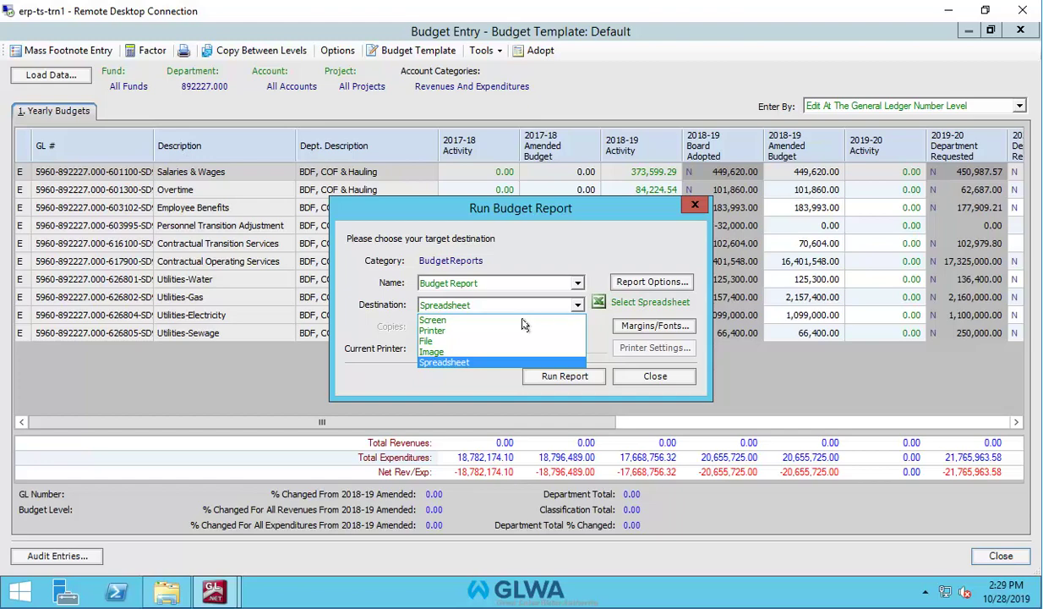
{"action": "left_click", "coordinate": [433, 321]}
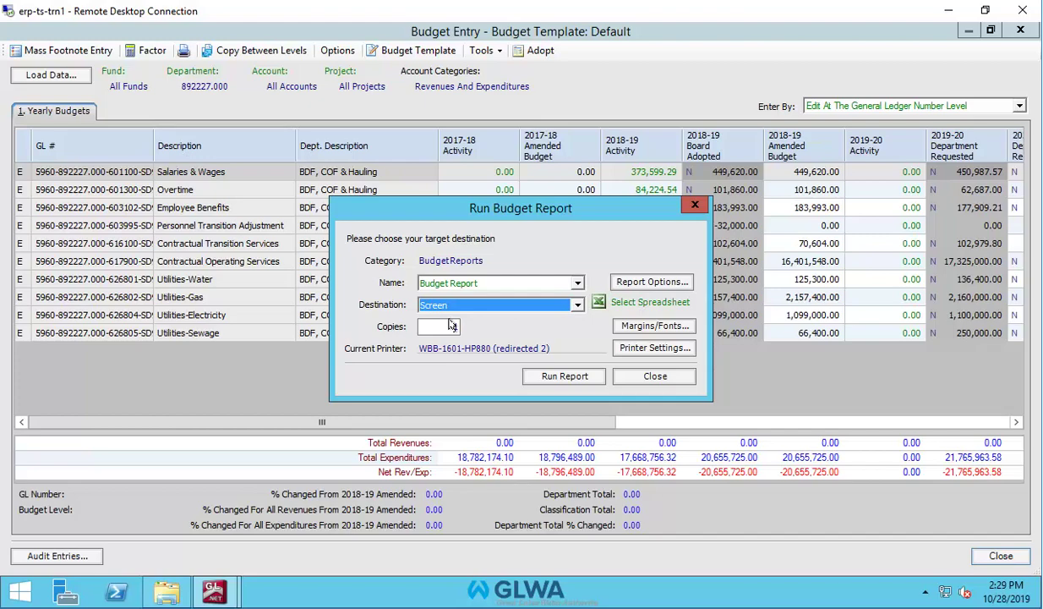
Go through Report Options to the Misc Options dialog of the Budget Report.
{"action": "left_click", "coordinate": [638, 281]}
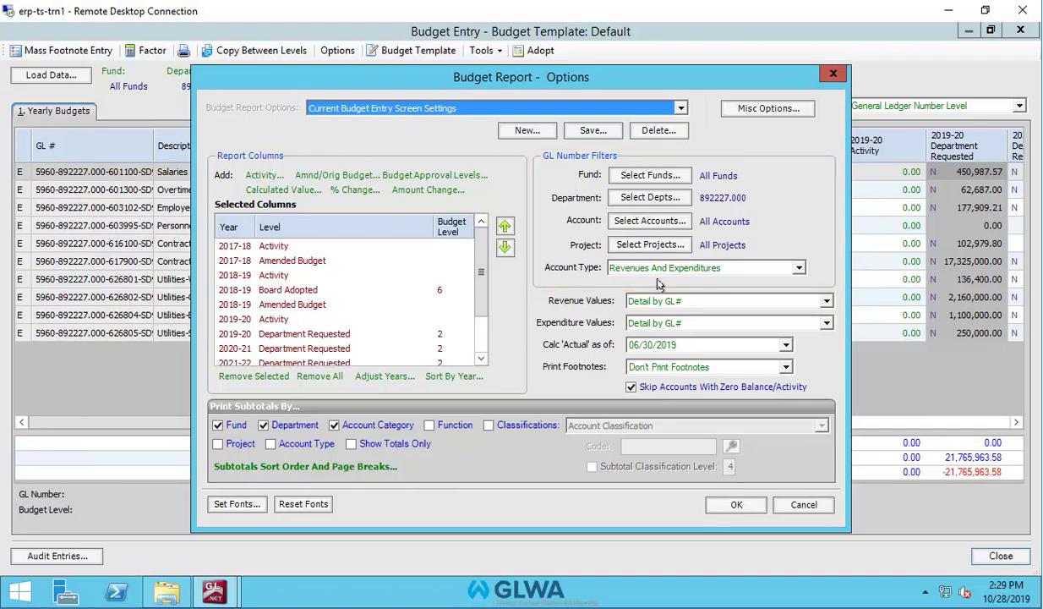
{"action": "left_click", "coordinate": [759, 109]}
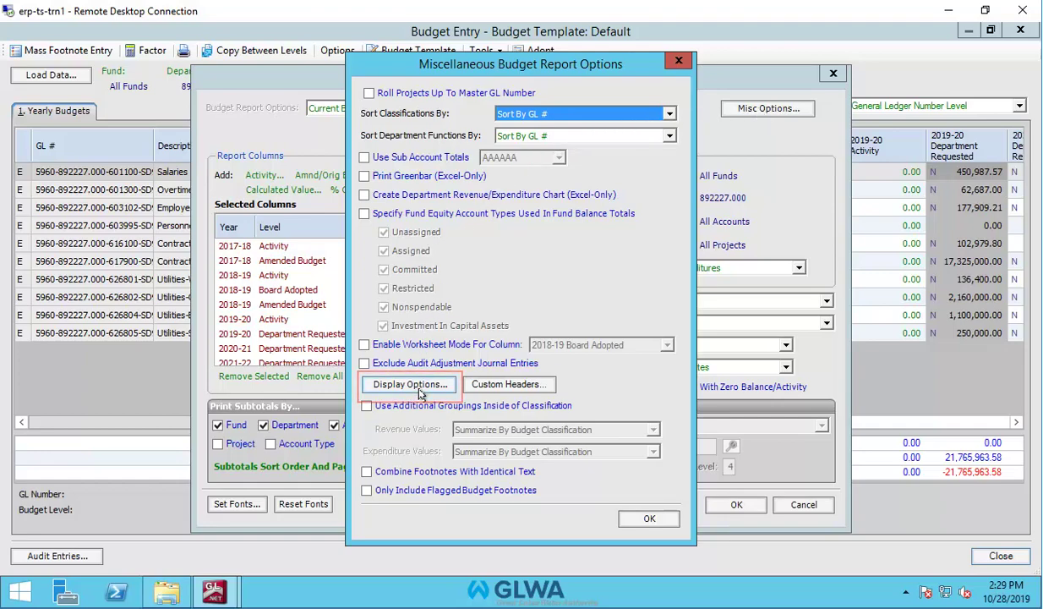
Adjust the display options' footnote settings, keeping Nearest Cent rounding and highlighted budget footnotes.
{"action": "left_click", "coordinate": [421, 393]}
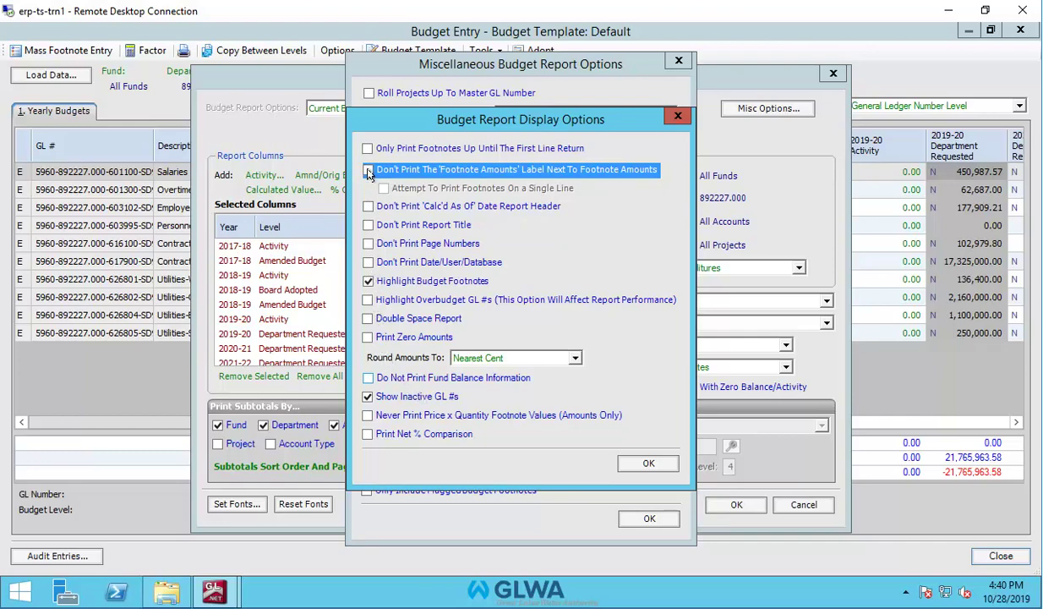
{"action": "left_click", "coordinate": [369, 171]}
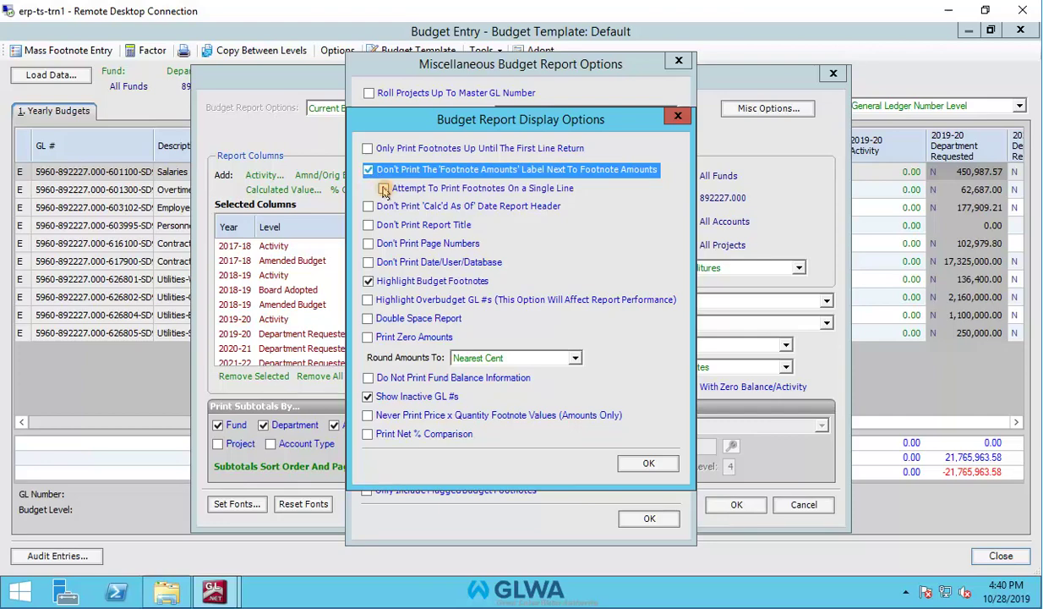
{"action": "left_click", "coordinate": [384, 189]}
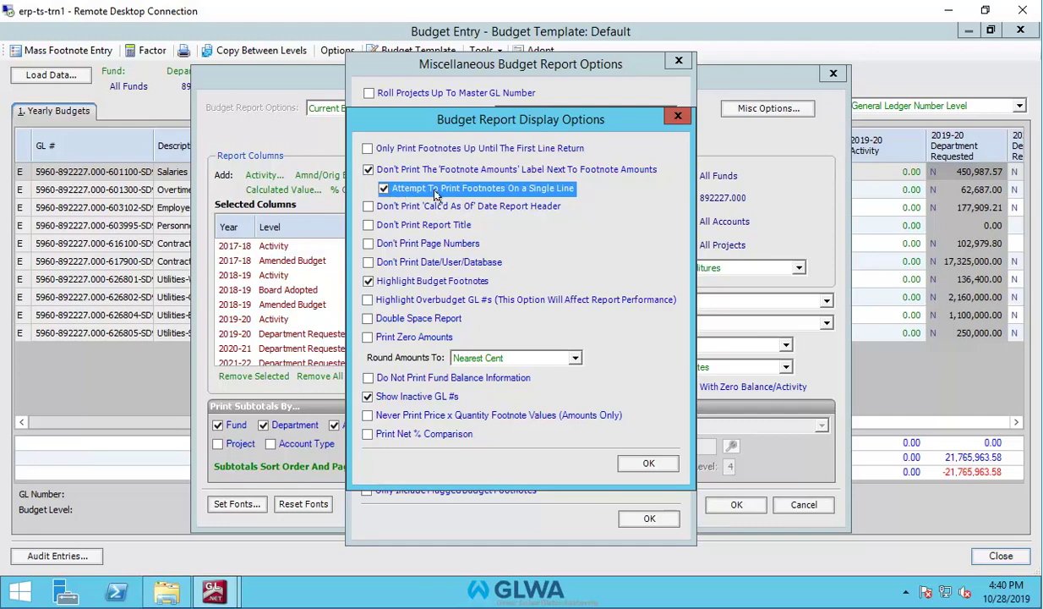
{"action": "left_click", "coordinate": [575, 359]}
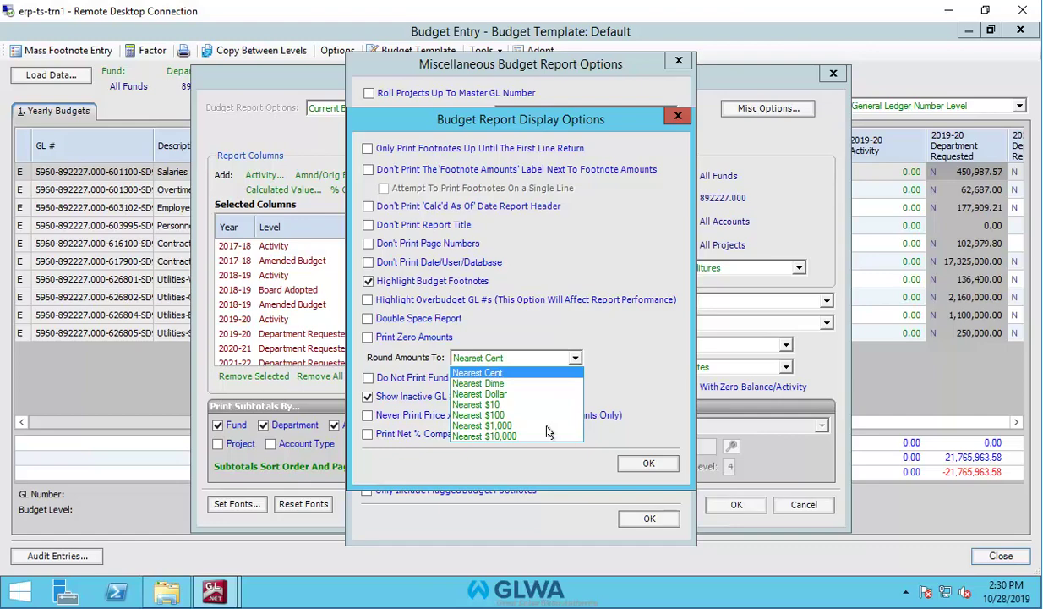
{"action": "key", "text": "Escape"}
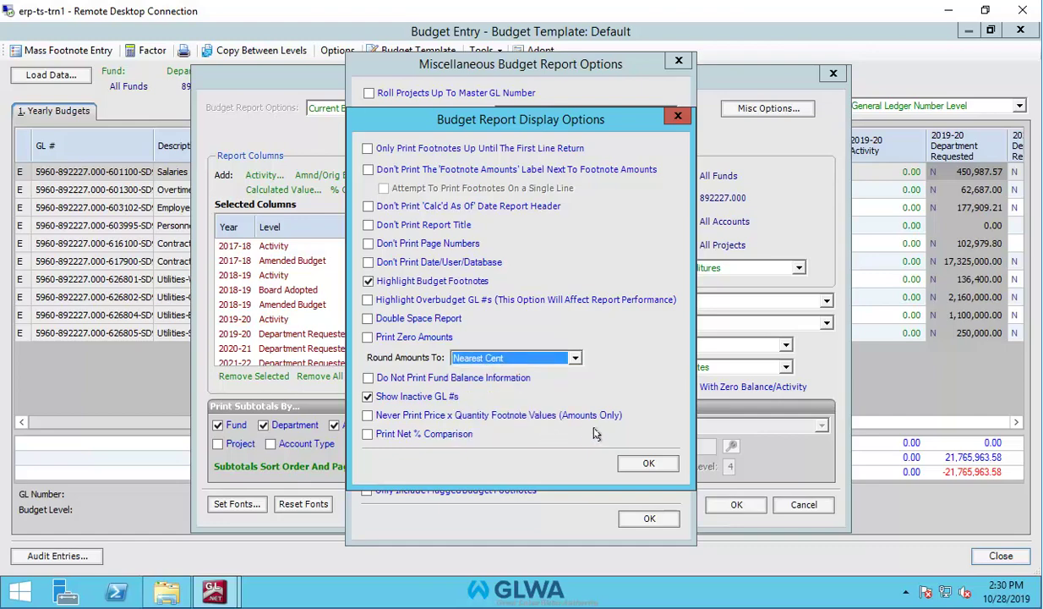
{"action": "left_click", "coordinate": [646, 460]}
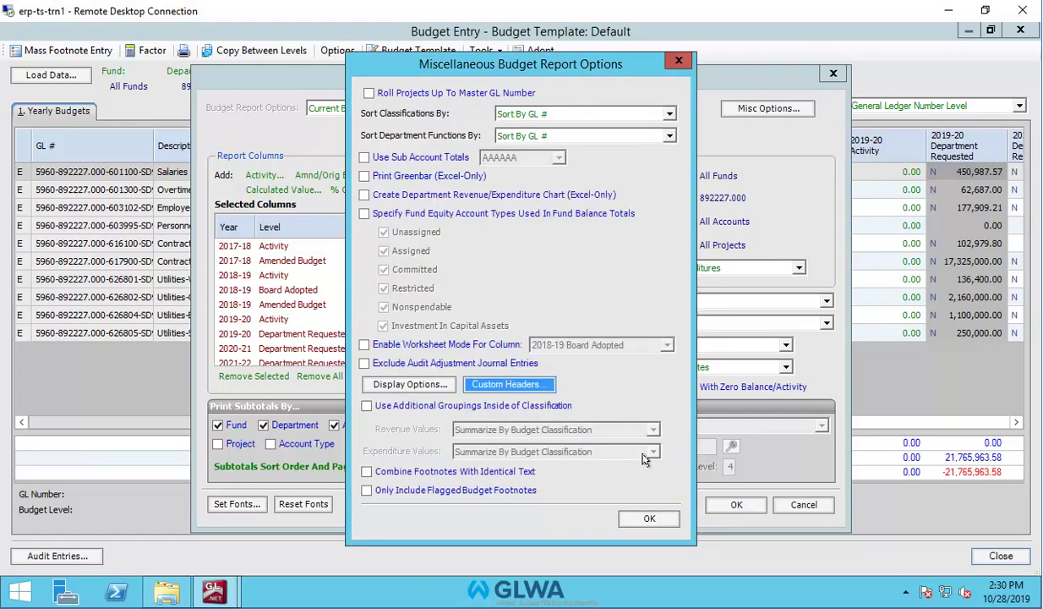
Keep Don't Print Footnotes and run the department 892227.000 budget report to screen.
{"action": "left_click", "coordinate": [646, 519]}
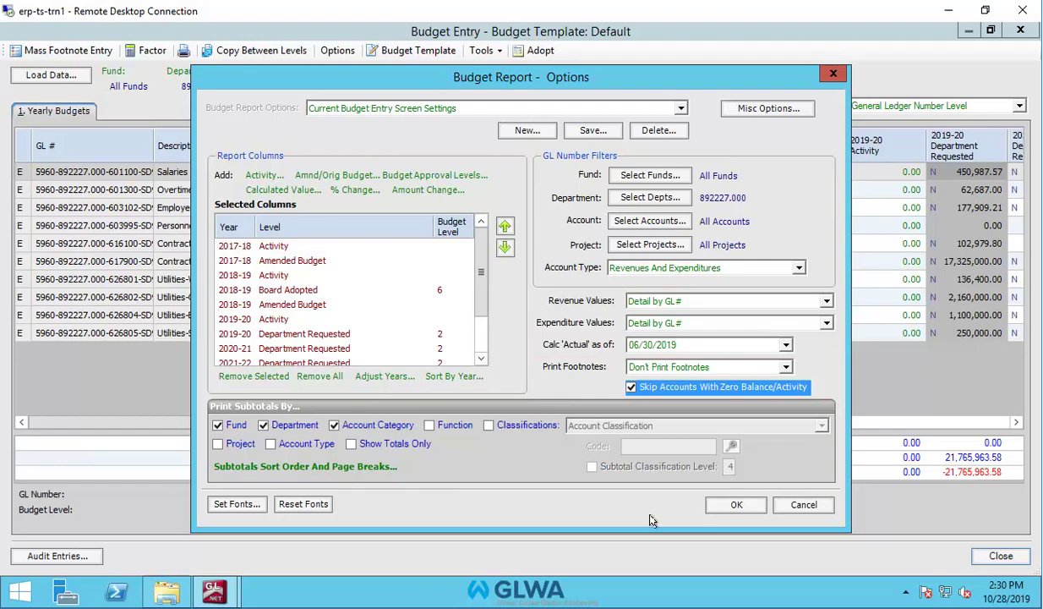
{"action": "left_click", "coordinate": [786, 366]}
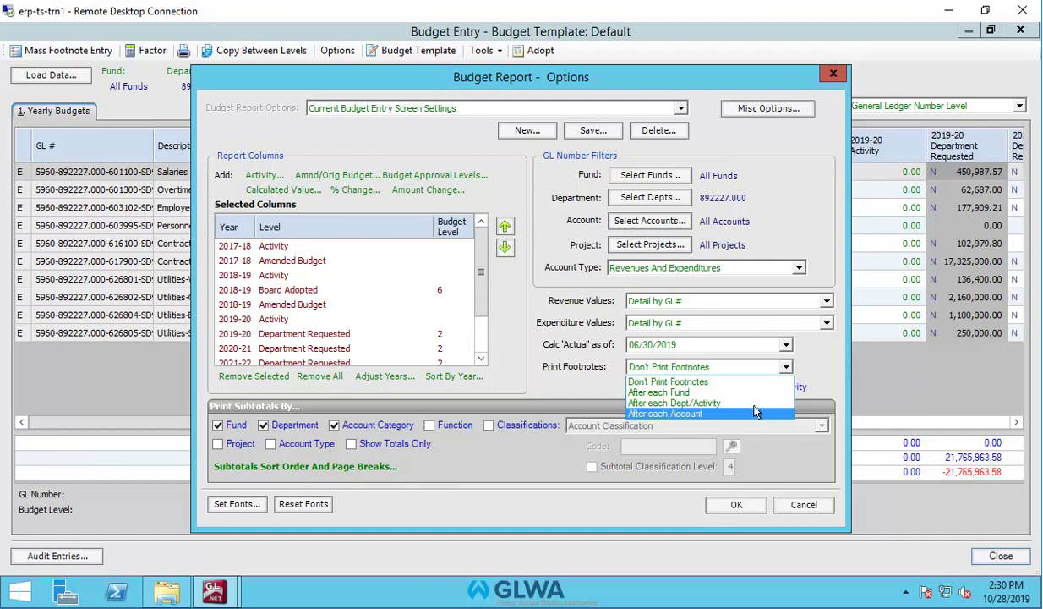
{"action": "left_click", "coordinate": [749, 381]}
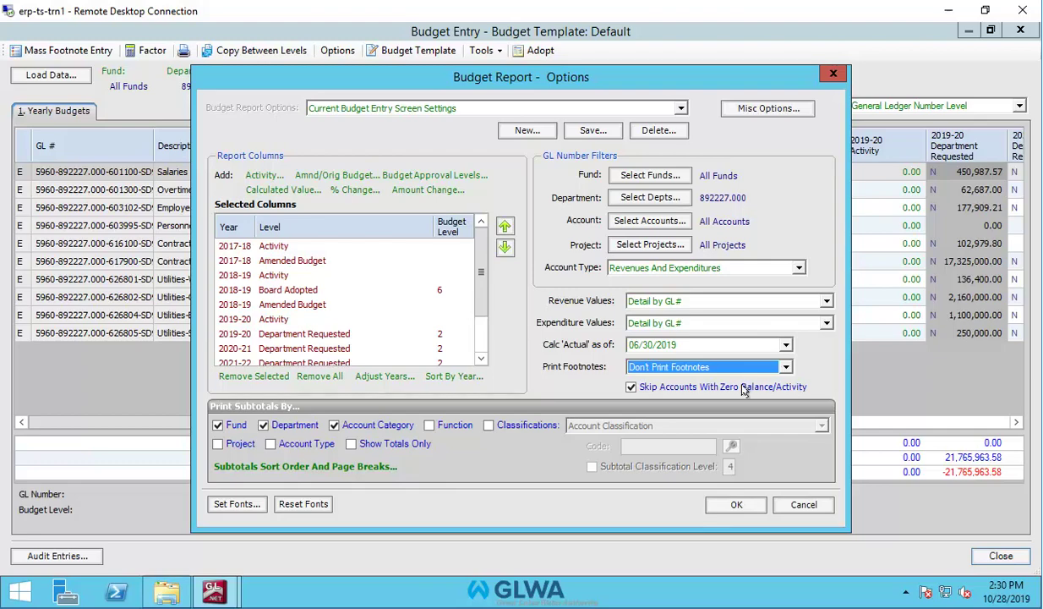
{"action": "left_click", "coordinate": [736, 504]}
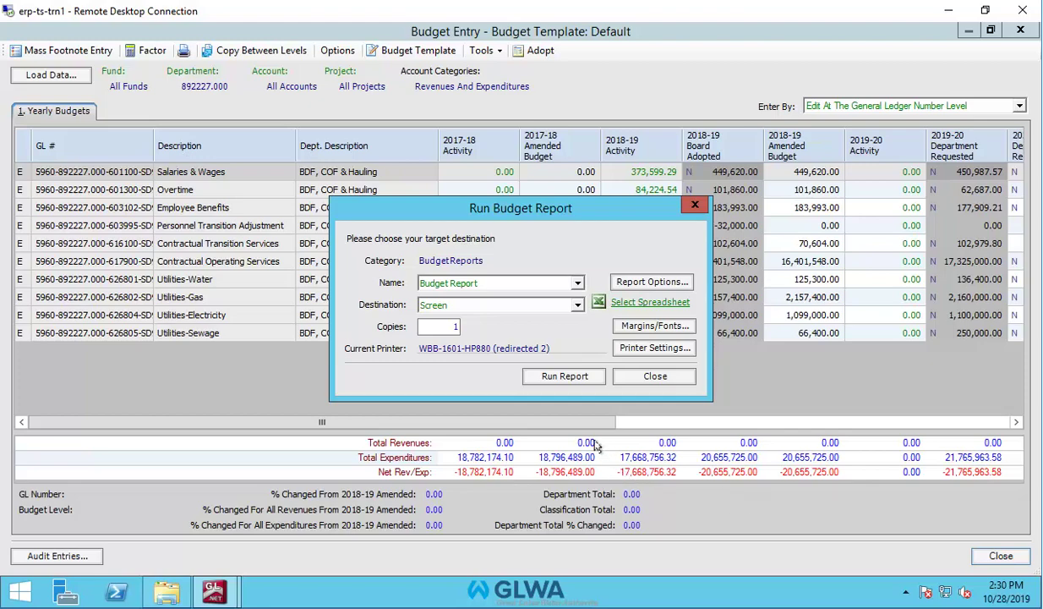
{"action": "left_click", "coordinate": [580, 377]}
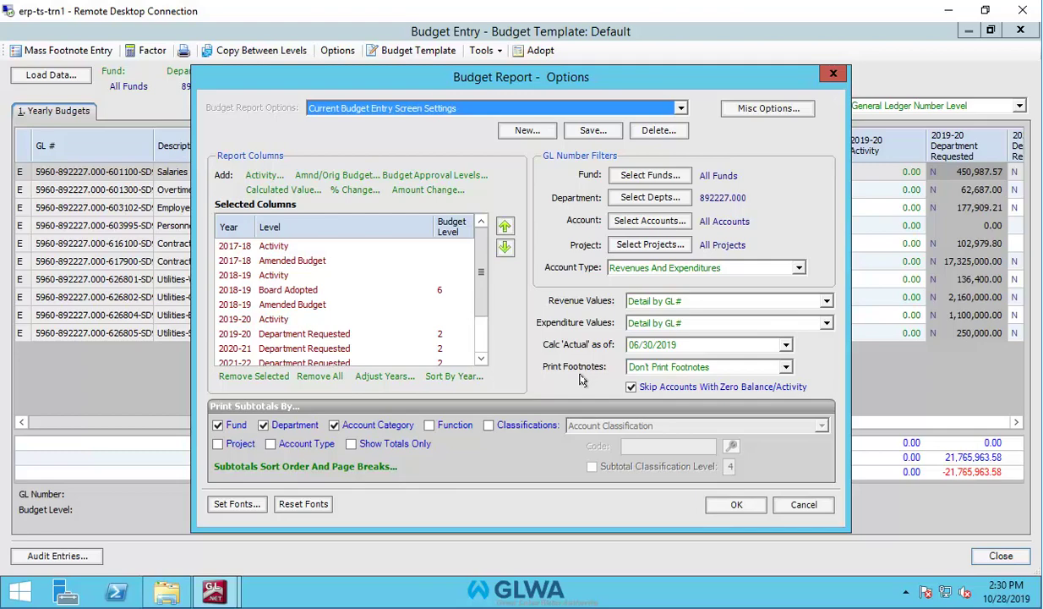
{"action": "left_click", "coordinate": [736, 505]}
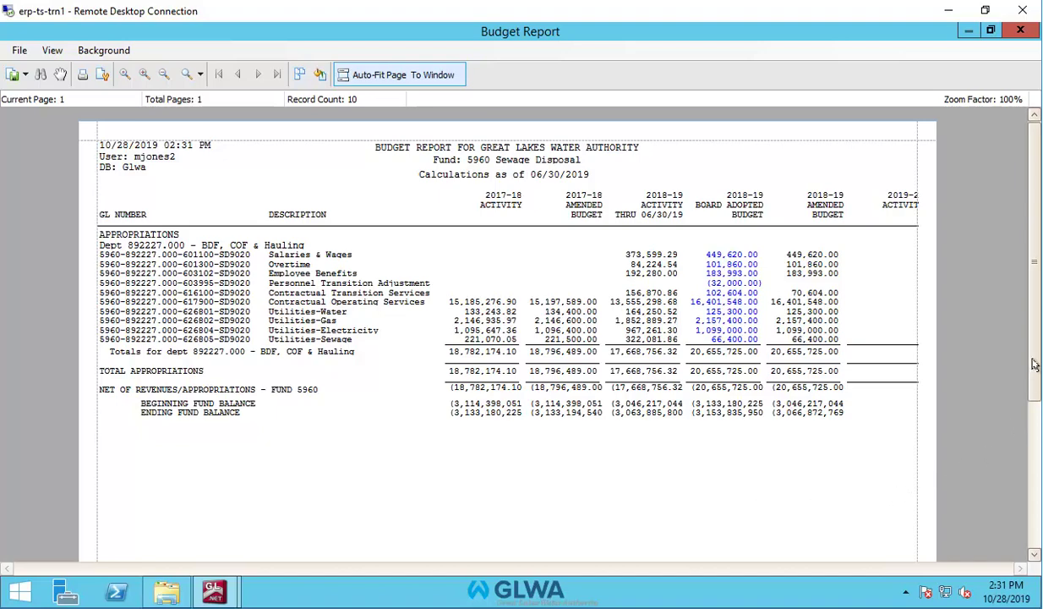
Scroll through the Budget Report preview, then close it.
{"action": "left_click_drag", "start_coordinate": [1035, 364], "coordinate": [1033, 313]}
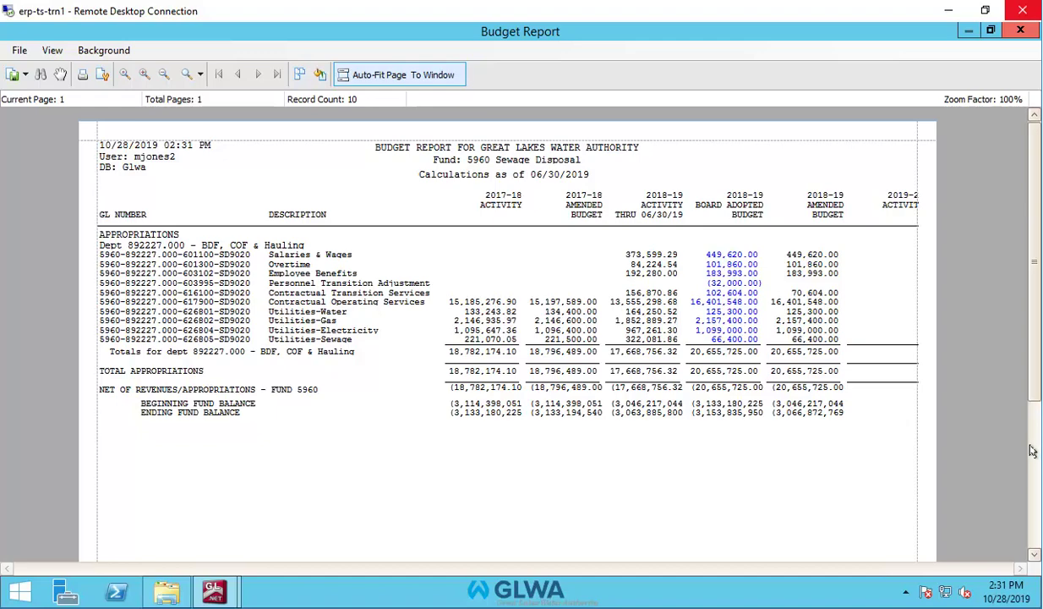
{"action": "left_click", "coordinate": [1018, 31]}
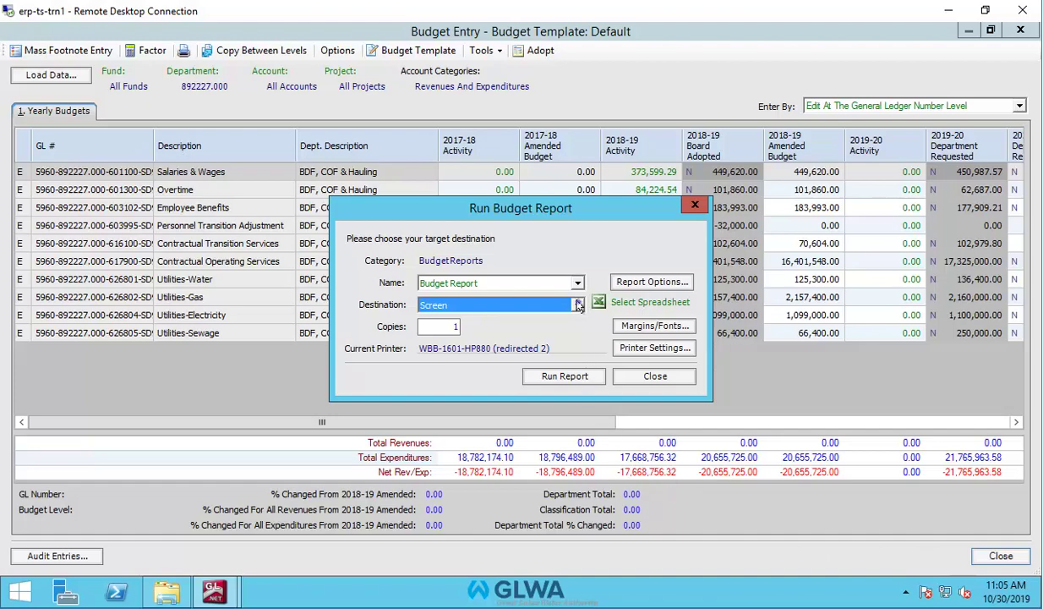
Switch the destination to Spreadsheet and run with Print Footnotes set to After each Account.
{"action": "left_click", "coordinate": [578, 305]}
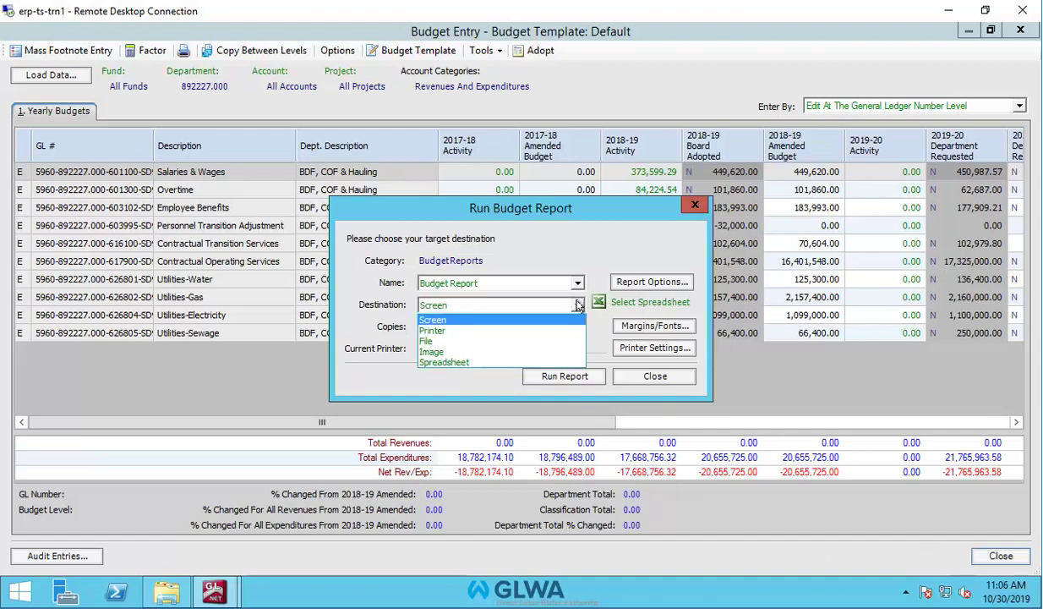
{"action": "left_click", "coordinate": [565, 362]}
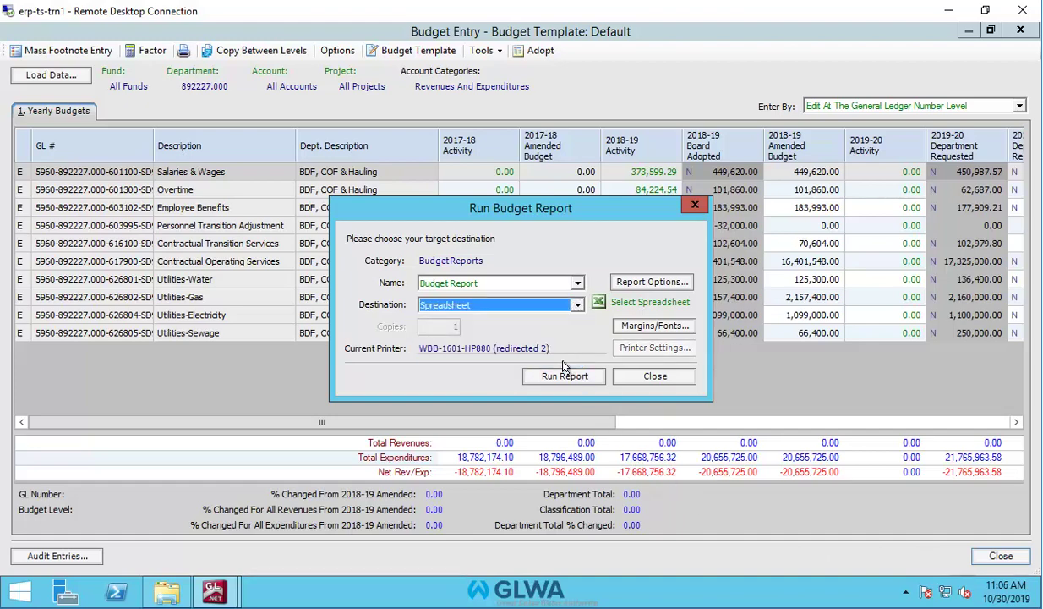
{"action": "left_click", "coordinate": [560, 377]}
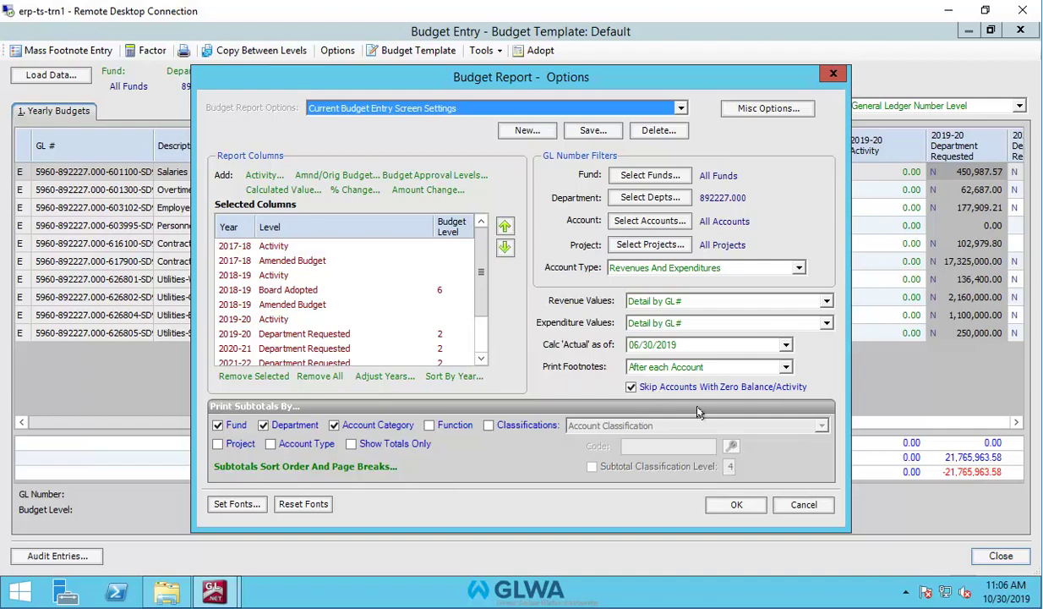
{"action": "left_click", "coordinate": [737, 505]}
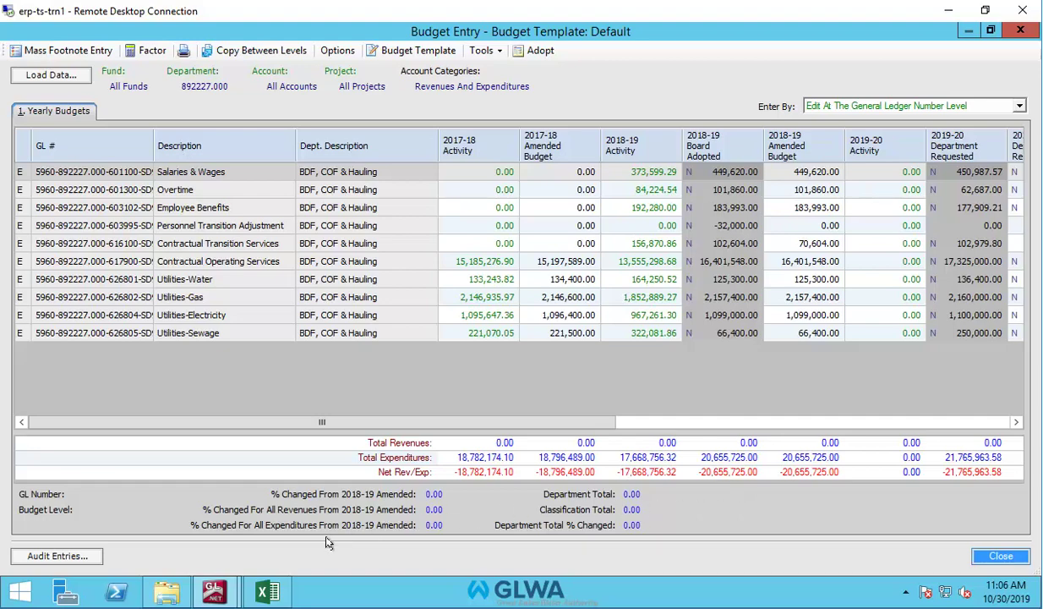
Bring the Book1 workbook forward, maximize it, and scroll down the BudgetReport sheet.
{"action": "left_click", "coordinate": [262, 594]}
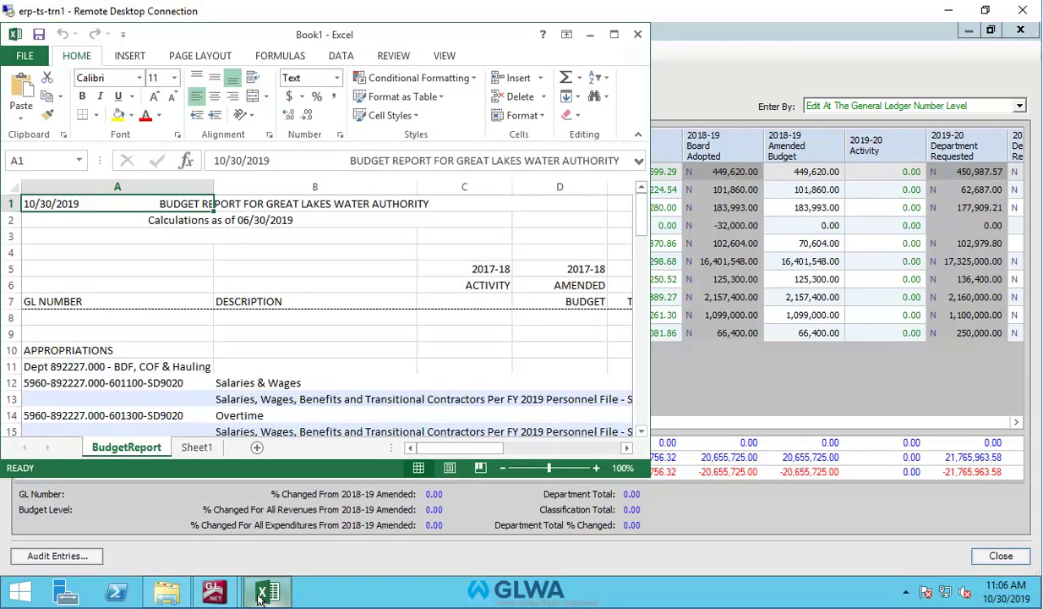
{"action": "left_click", "coordinate": [614, 35]}
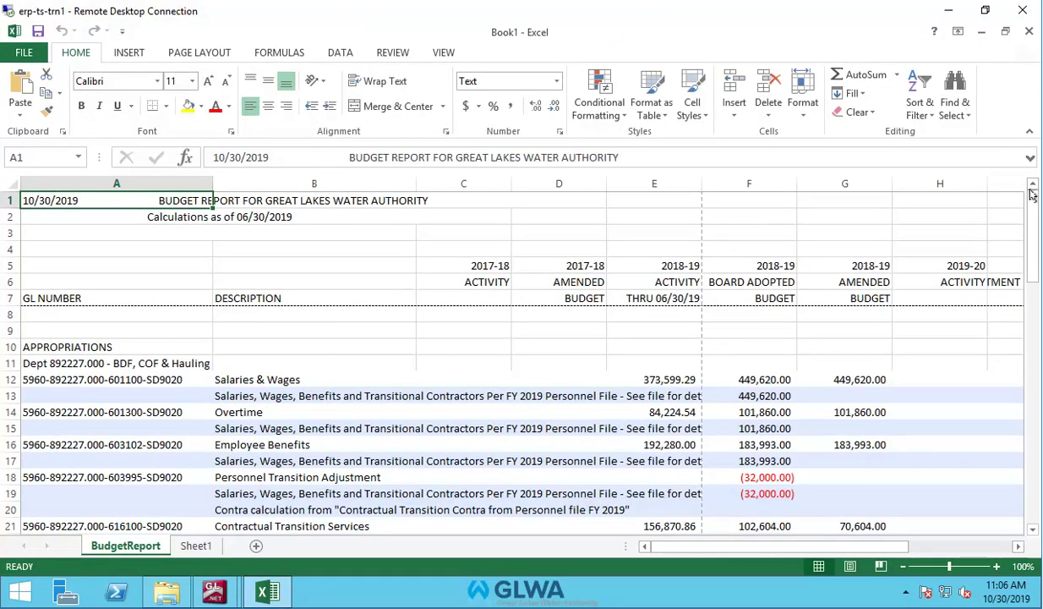
{"action": "left_click_drag", "start_coordinate": [1035, 227], "coordinate": [1035, 454]}
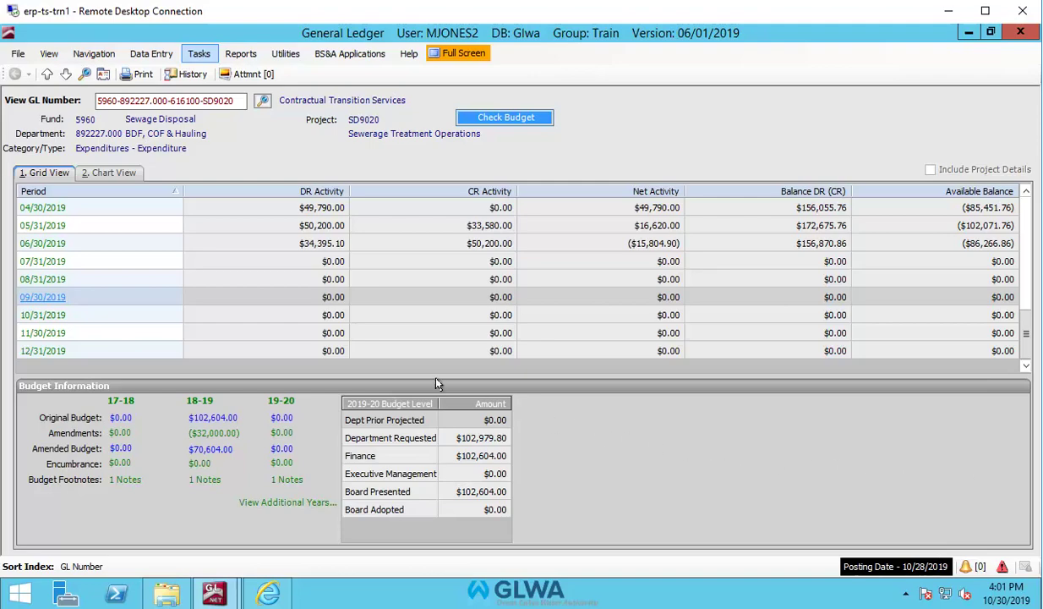
Open Create or Edit Budget and load department 892227.000 BDF, COF & Hauling.
{"action": "left_click", "coordinate": [198, 54]}
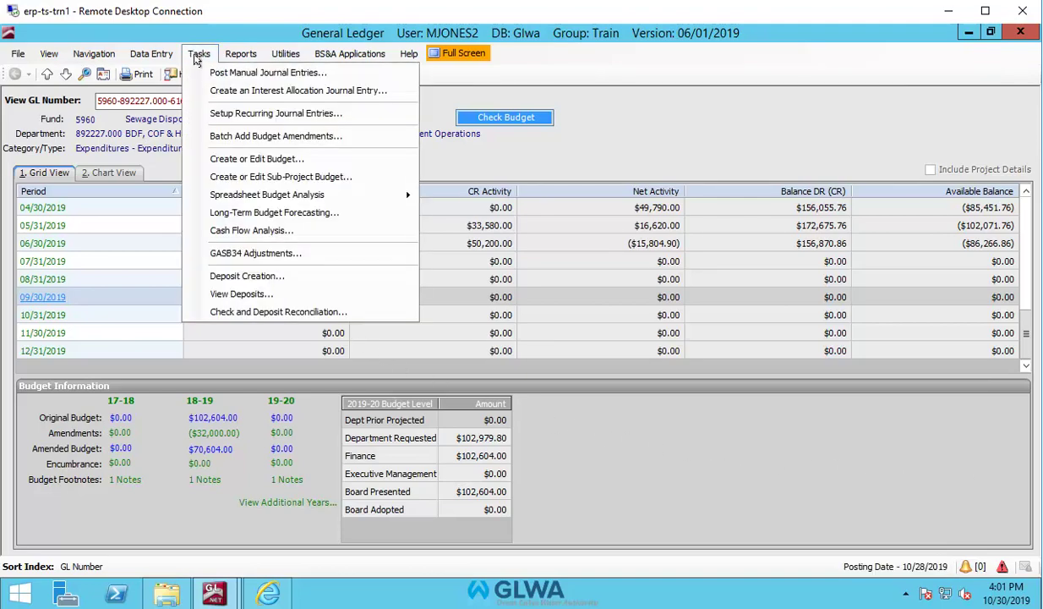
{"action": "left_click", "coordinate": [226, 158]}
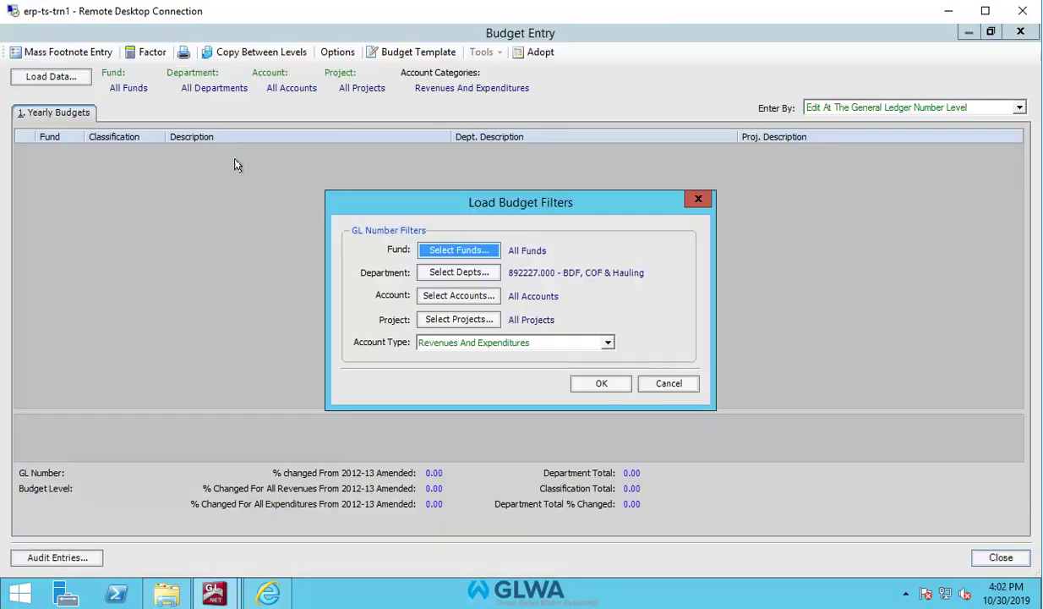
{"action": "left_click", "coordinate": [597, 382]}
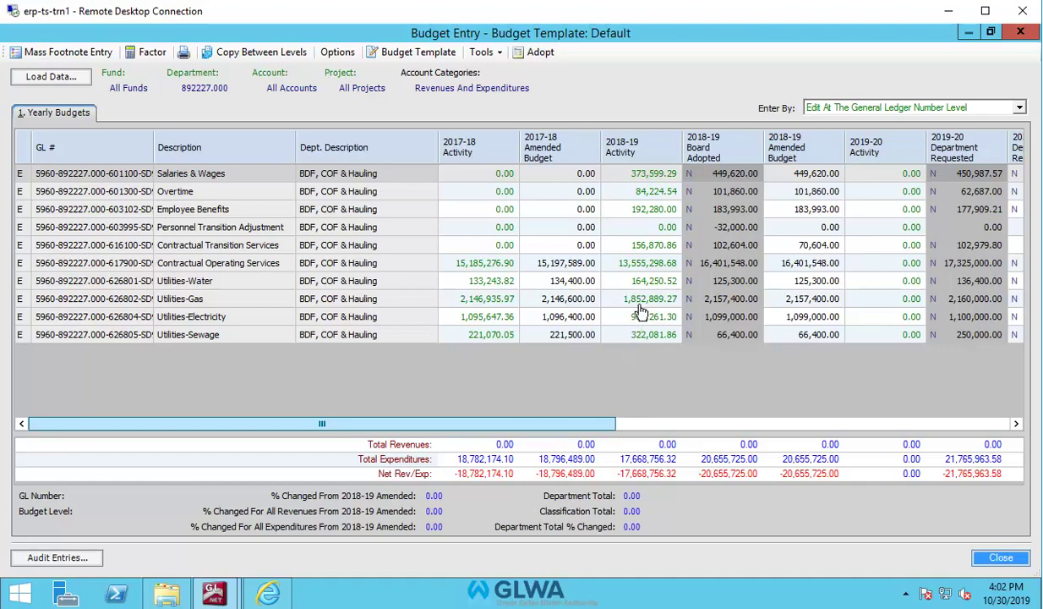
{"action": "double_click", "coordinate": [663, 267]}
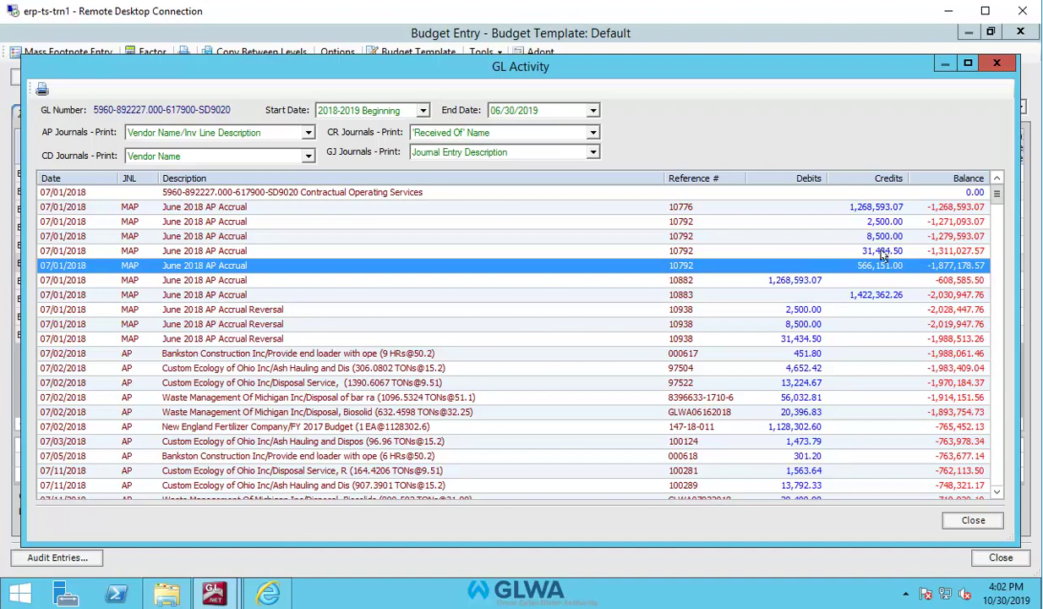
{"action": "mouse_move", "coordinate": [997, 197]}
{"action": "left_mouse_down"}
{"action": "mouse_move", "coordinate": [999, 278]}
{"action": "mouse_move", "coordinate": [998, 194]}
{"action": "left_mouse_up"}
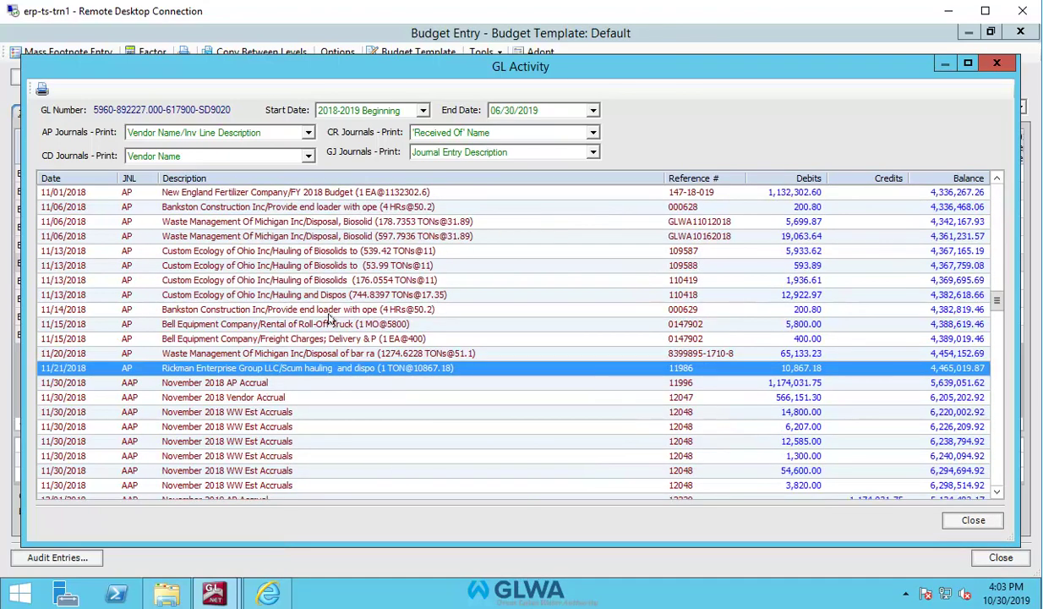
{"action": "double_click", "coordinate": [311, 369]}
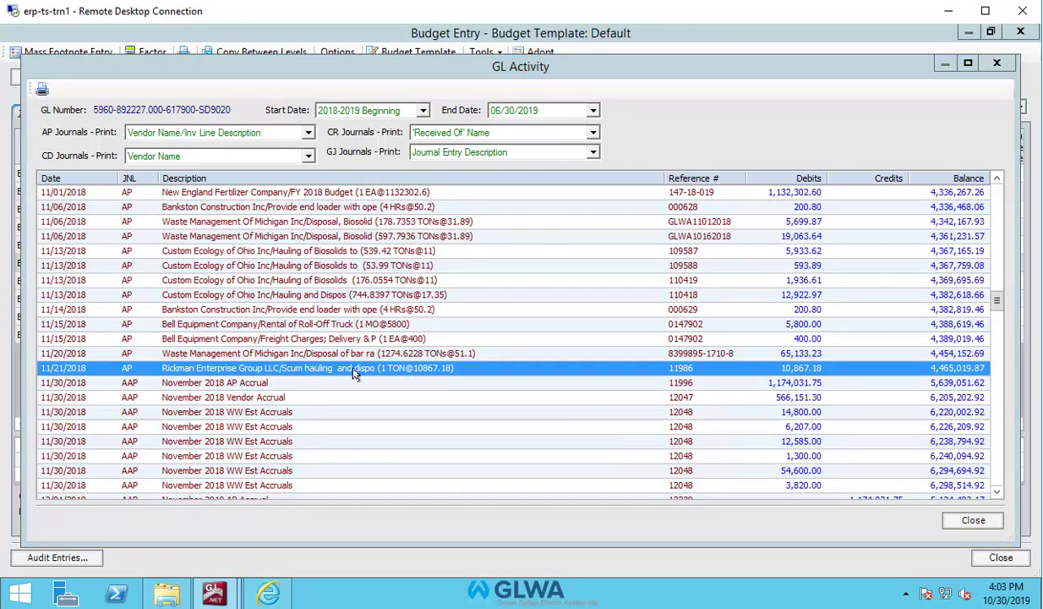
{"action": "double_click", "coordinate": [811, 369]}
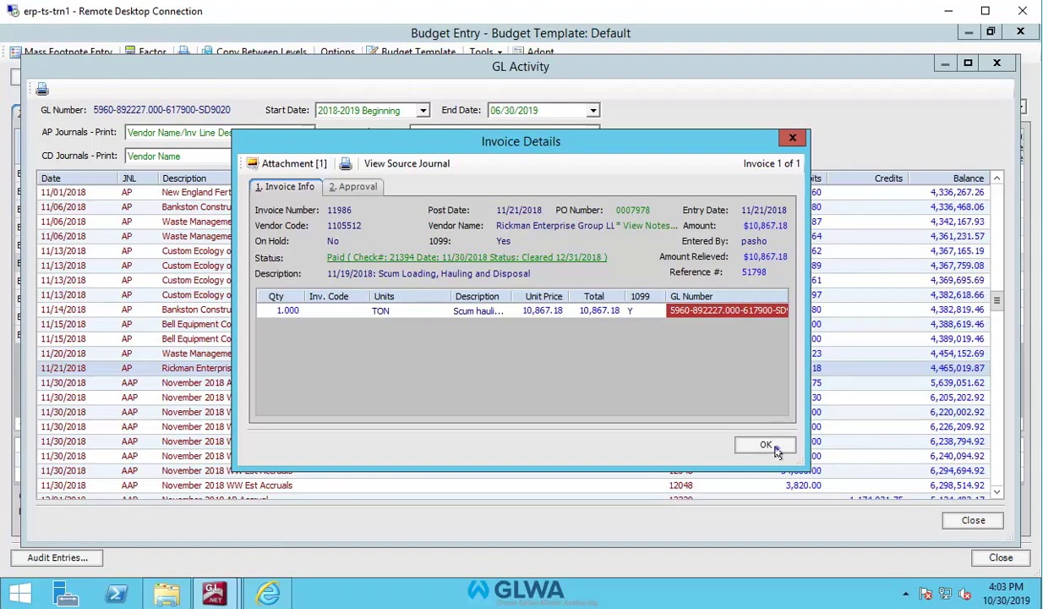
{"action": "left_click", "coordinate": [776, 452]}
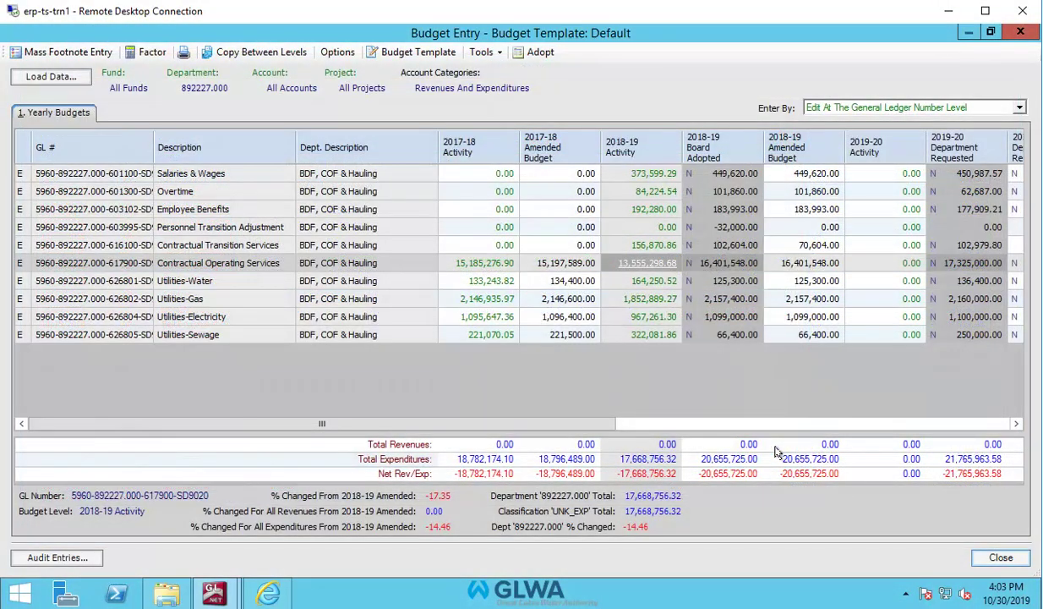